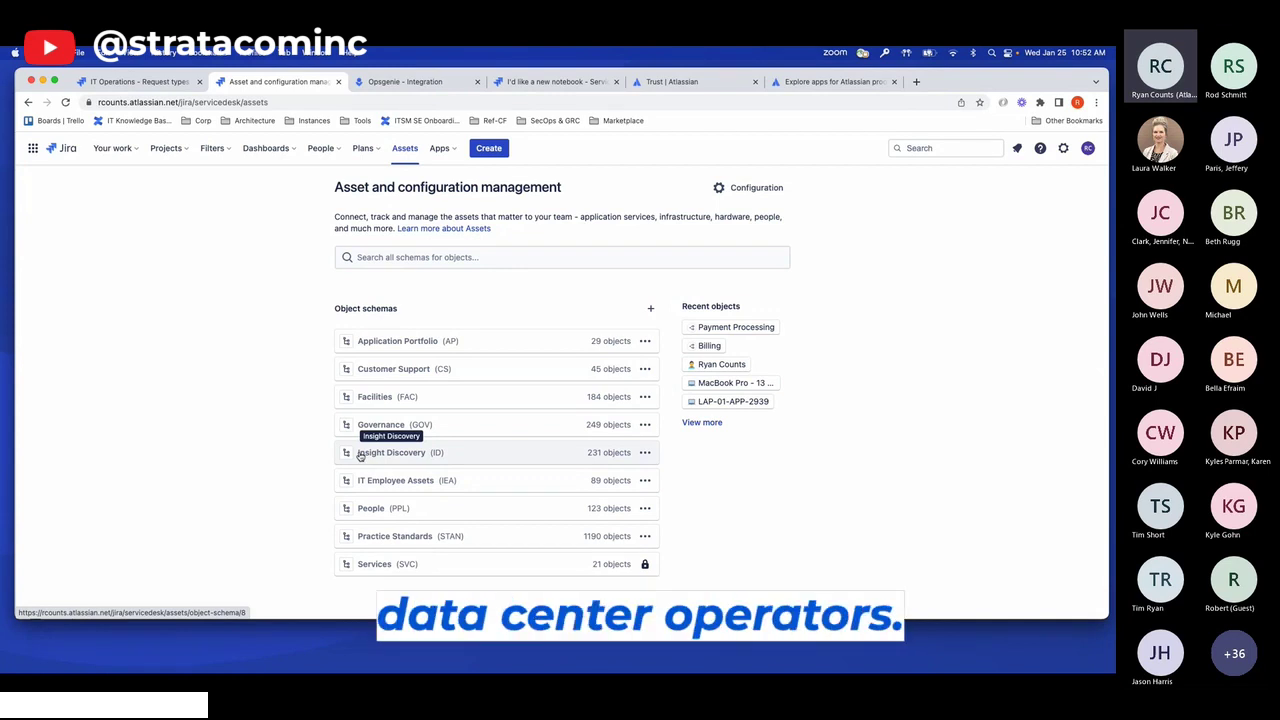
Open laptop LAP-01-APP-2939 from the Laptops object type in the IT Employee Assets schema, with its object type tree expanded
click(377, 481)
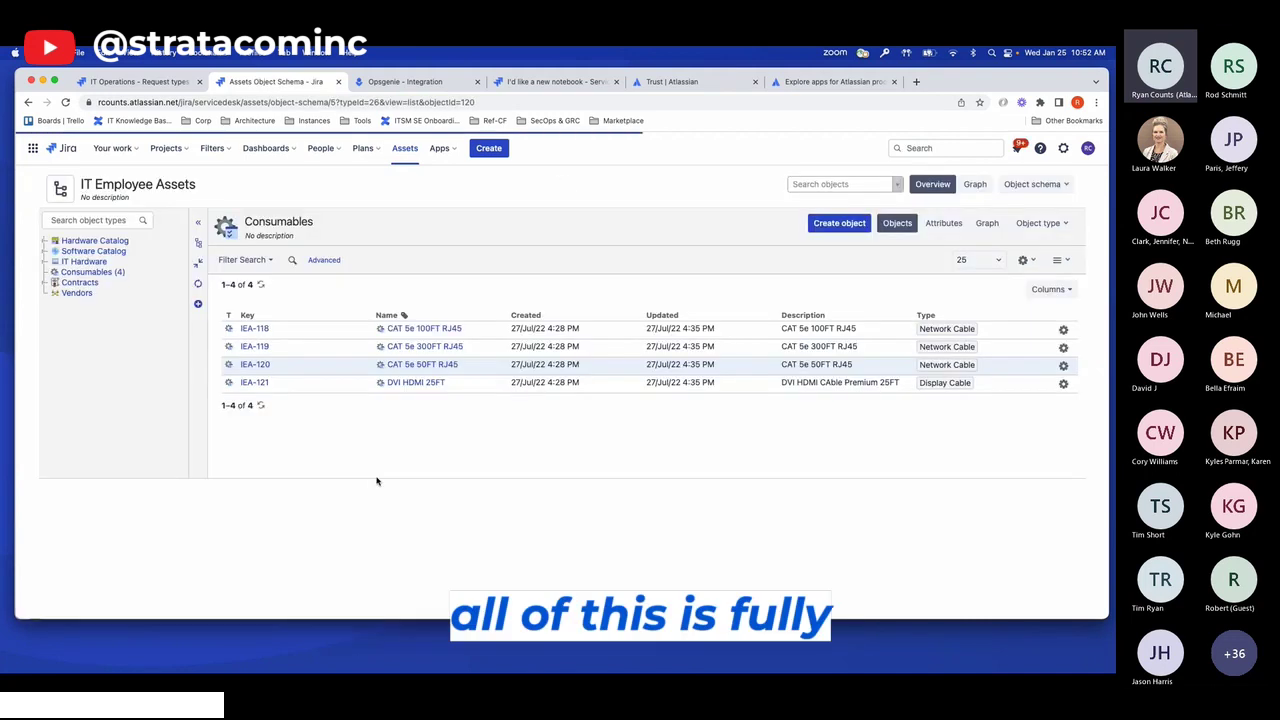
click(198, 242)
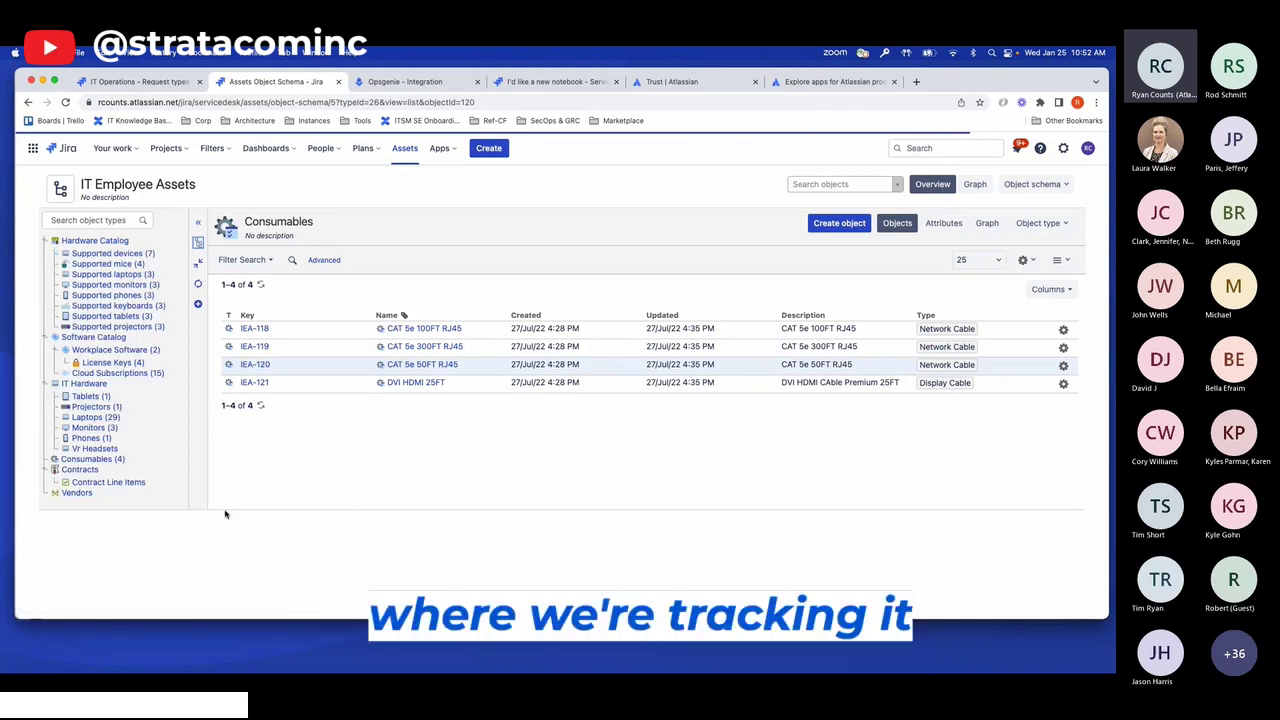
click(93, 418)
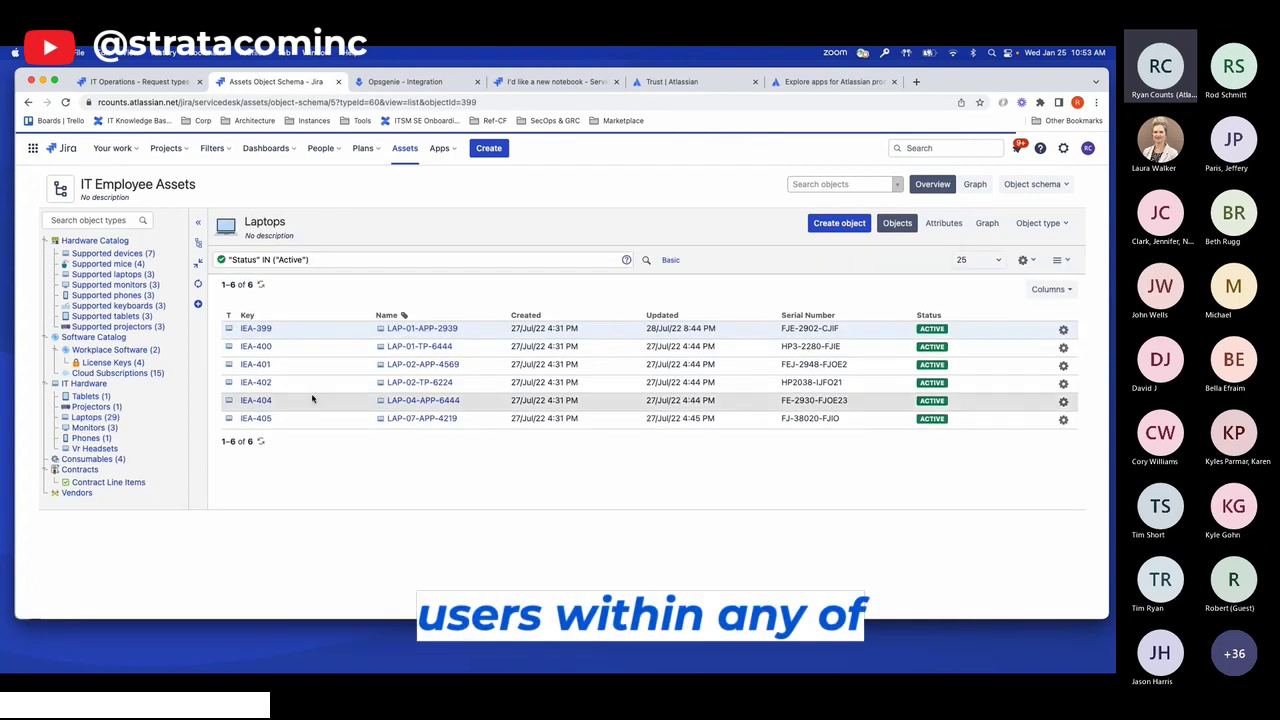
click(436, 330)
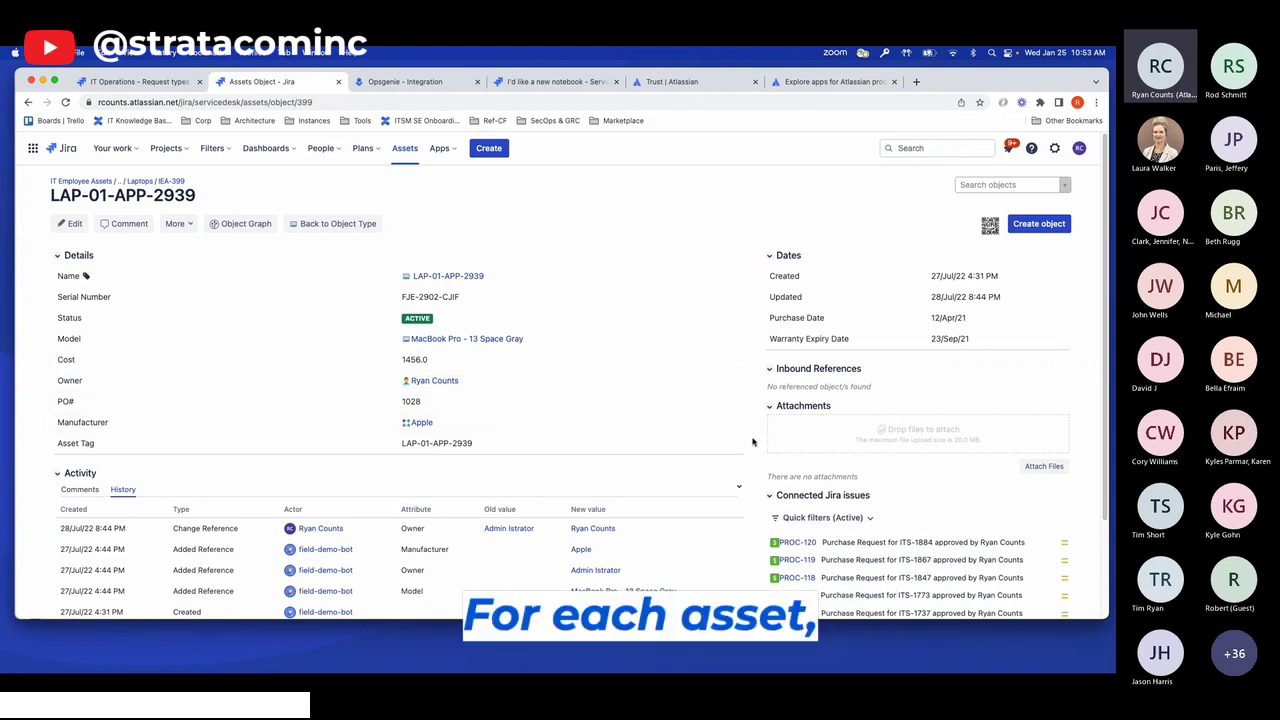
Review the laptop's attributes, change history and connected Jira issues on its detail page
scroll(755, 443, down, 3)
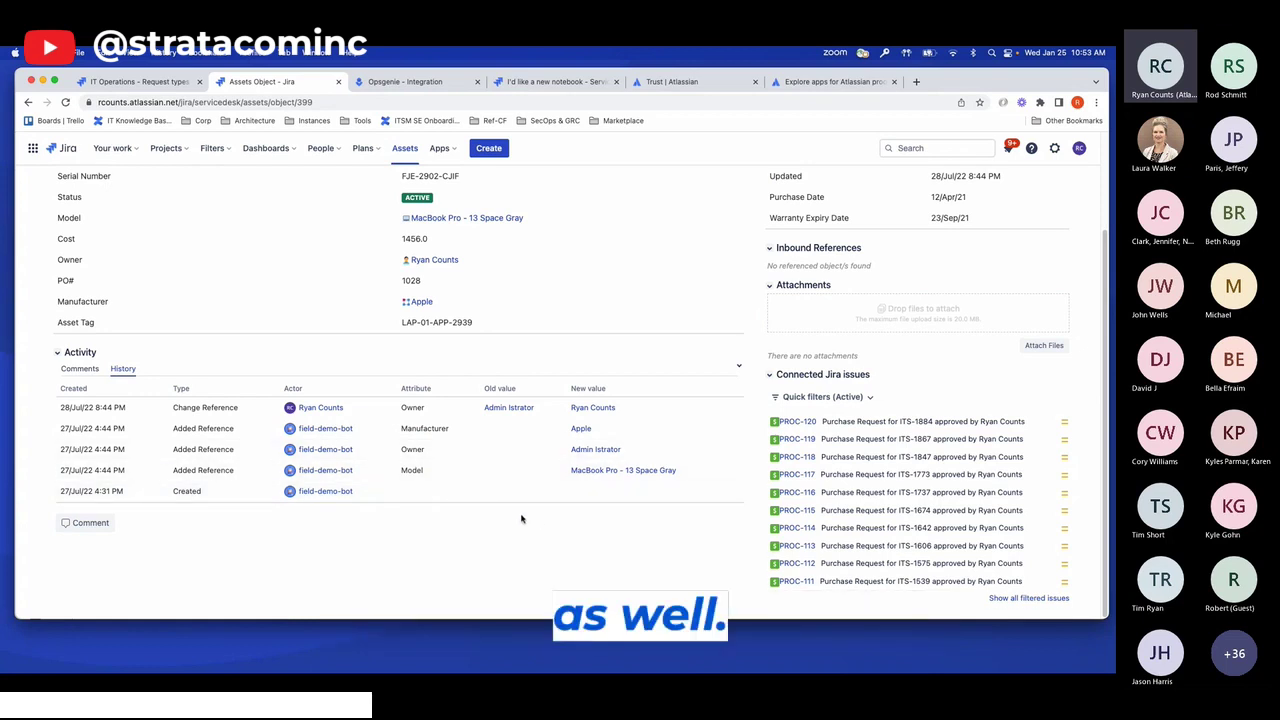
scroll(530, 530, up, 1)
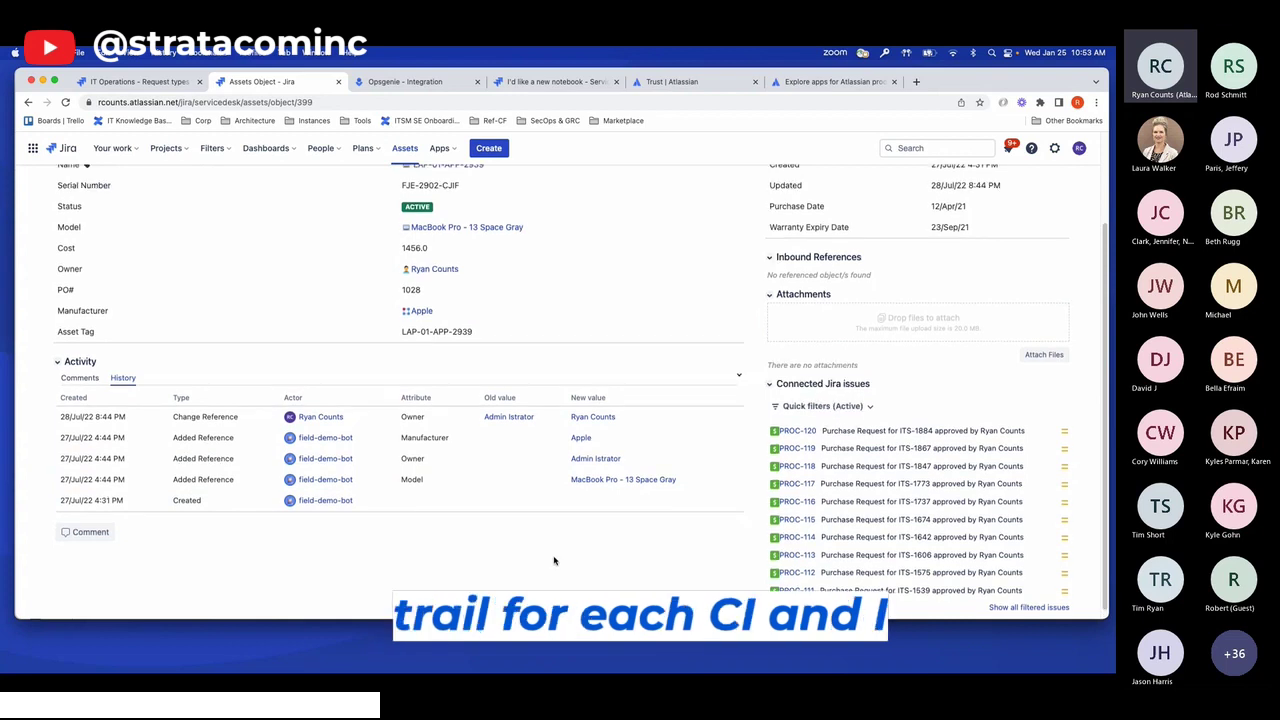
scroll(480, 450, up, 5)
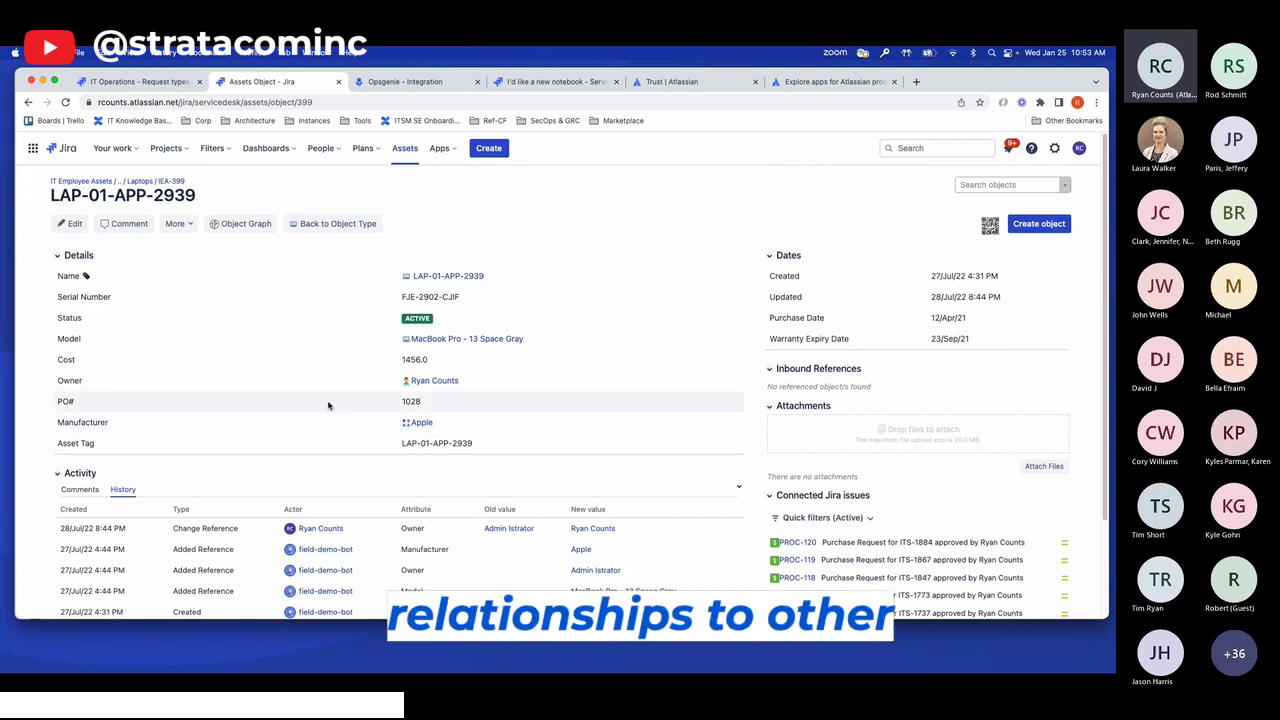
Return to the Laptops object type and start creating a new object type in the IT Employee Assets schema
click(143, 182)
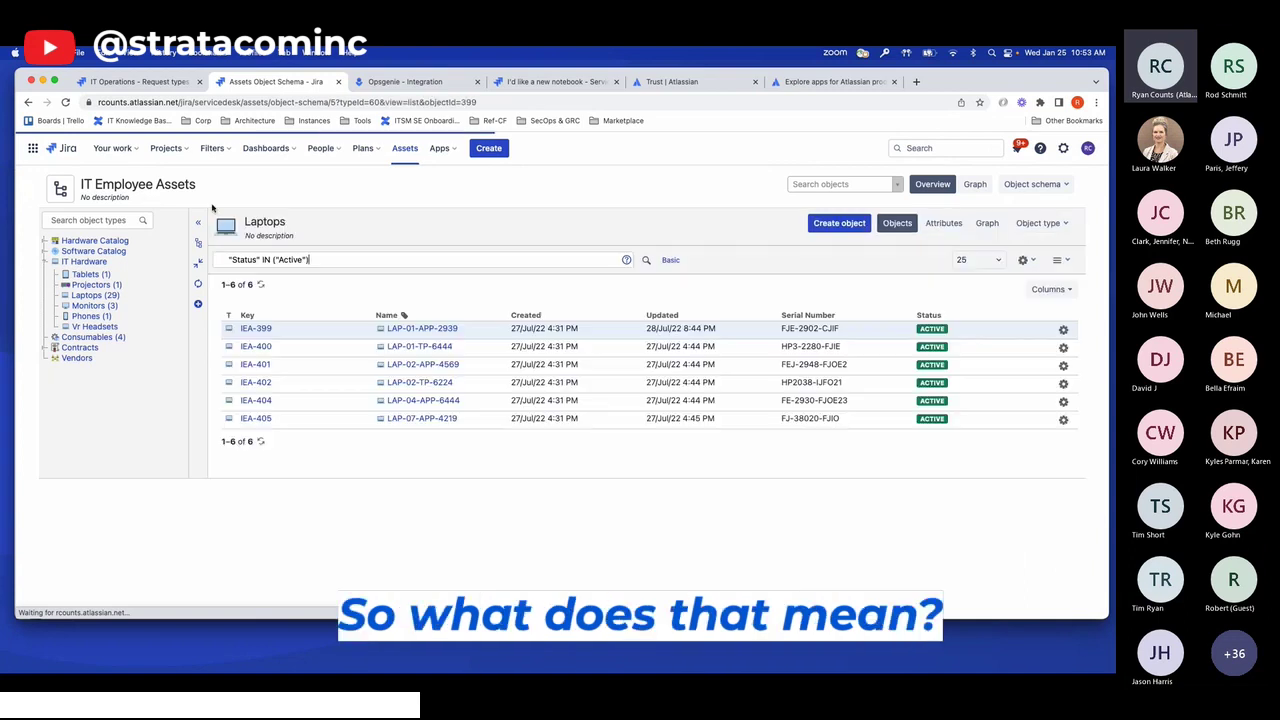
click(198, 305)
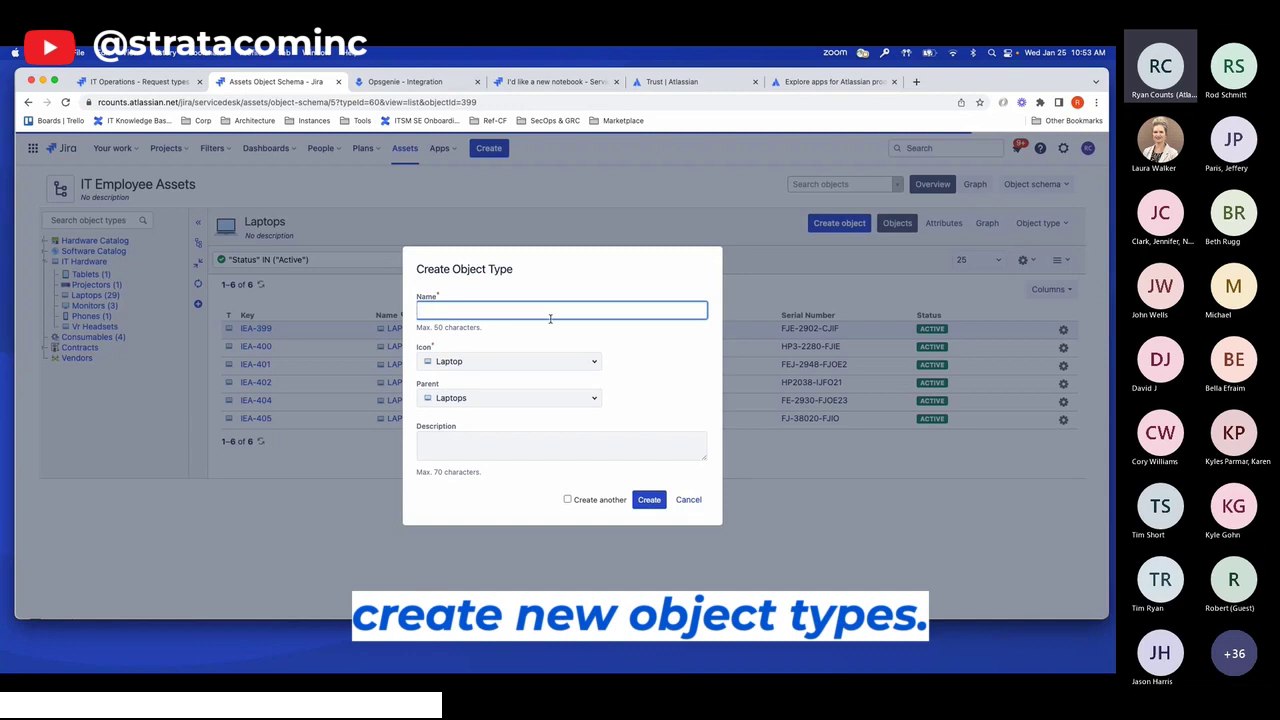
text(Tablet)
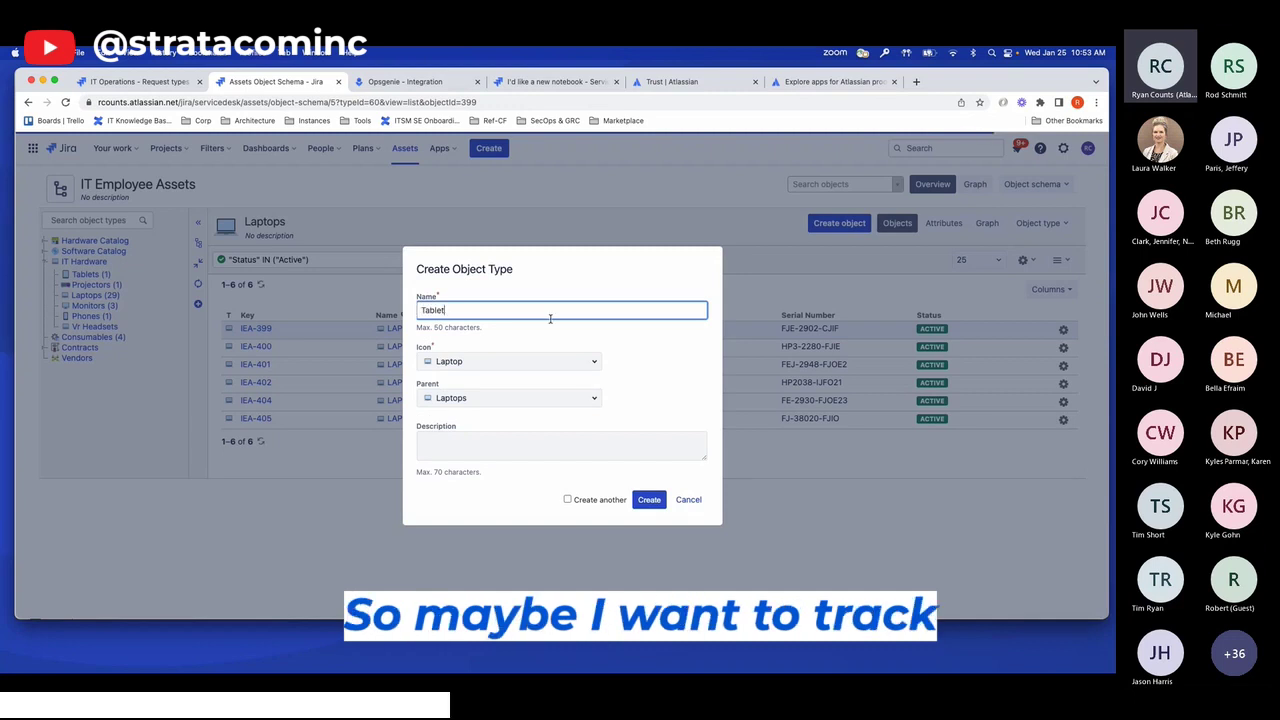
key(BackSpace)
key(BackSpace)
key(BackSpace)
key(BackSpace)
key(BackSpace)
key(BackSpace)
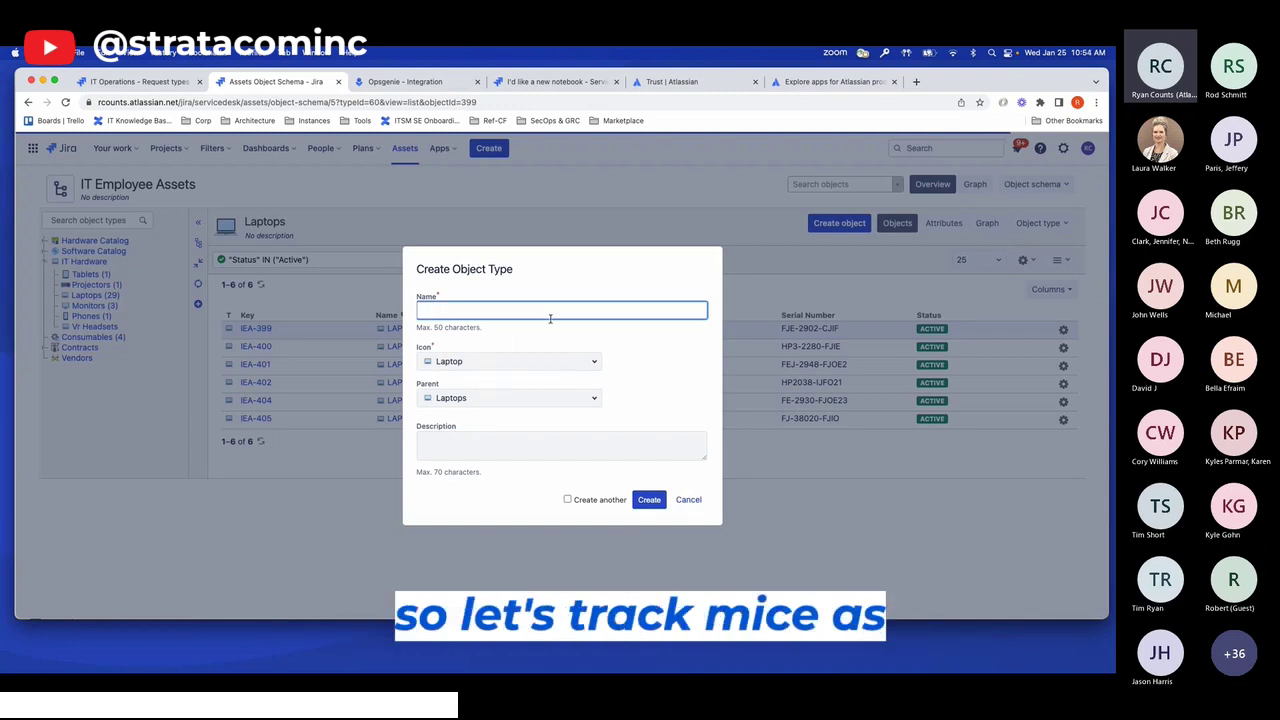
Create the object type with the name Mice, the Active Directory icon and None as its parent
text(Mice)
click(495, 362)
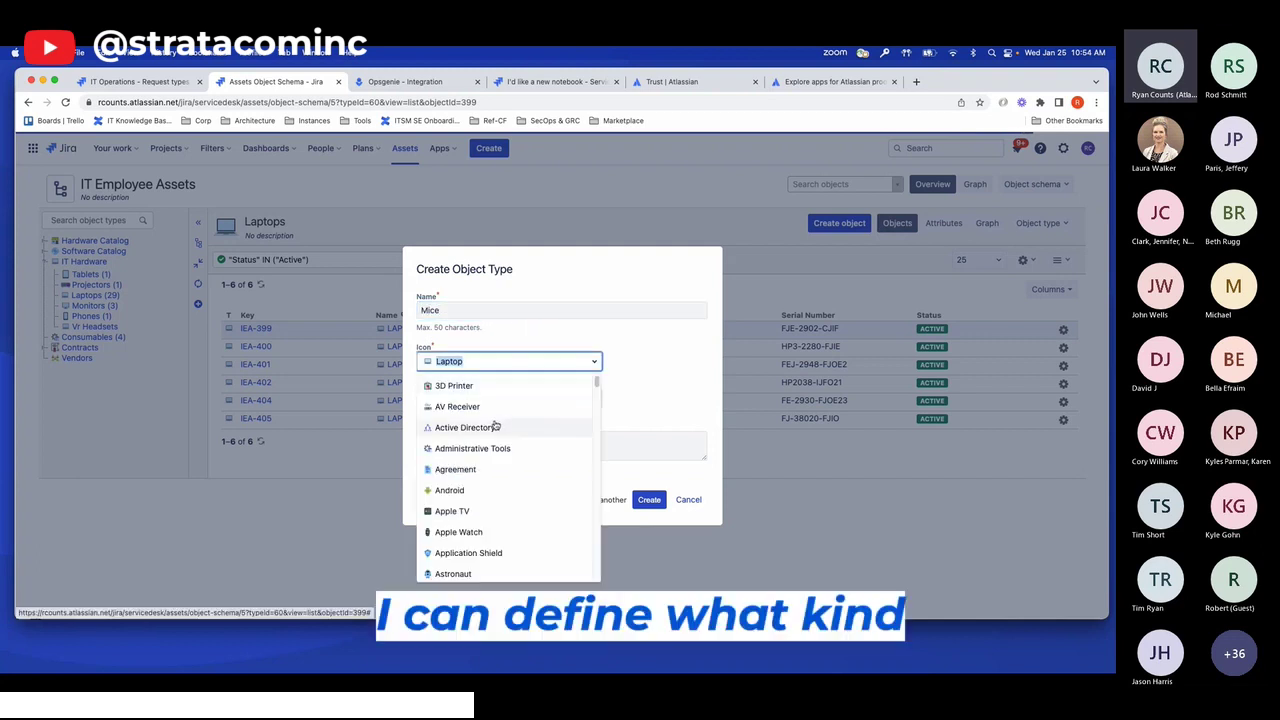
click(496, 426)
click(546, 400)
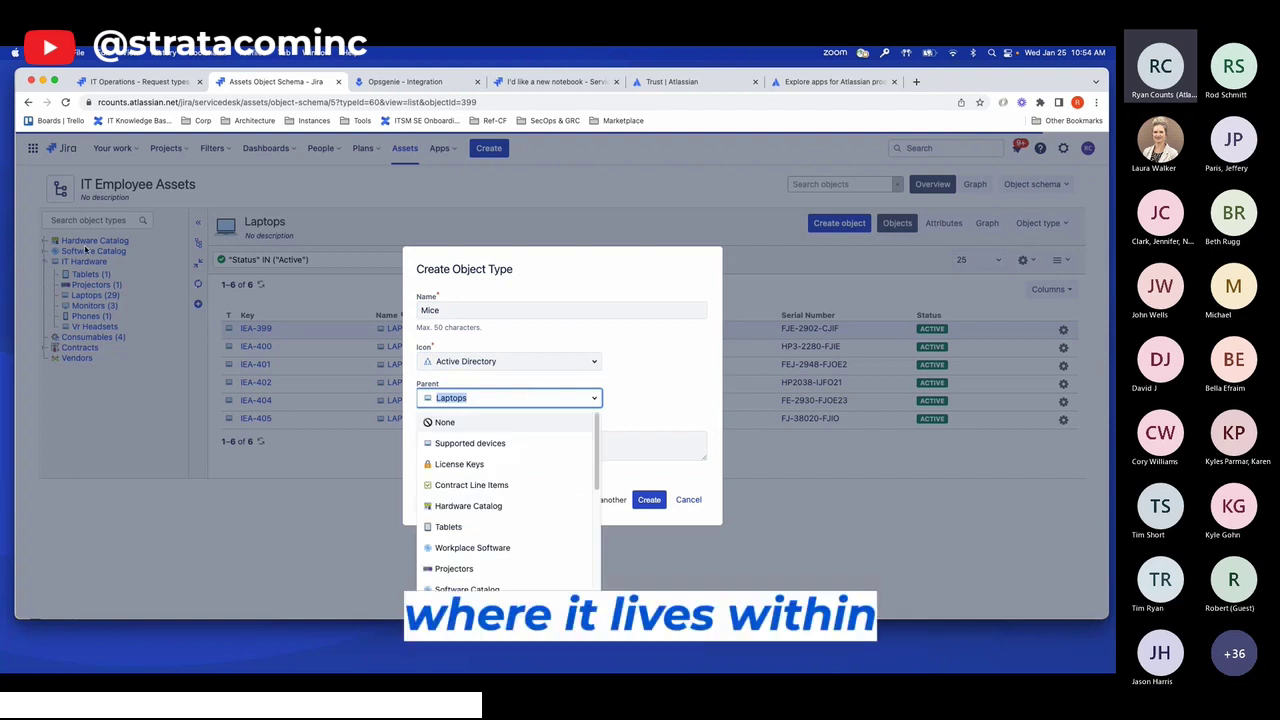
click(462, 421)
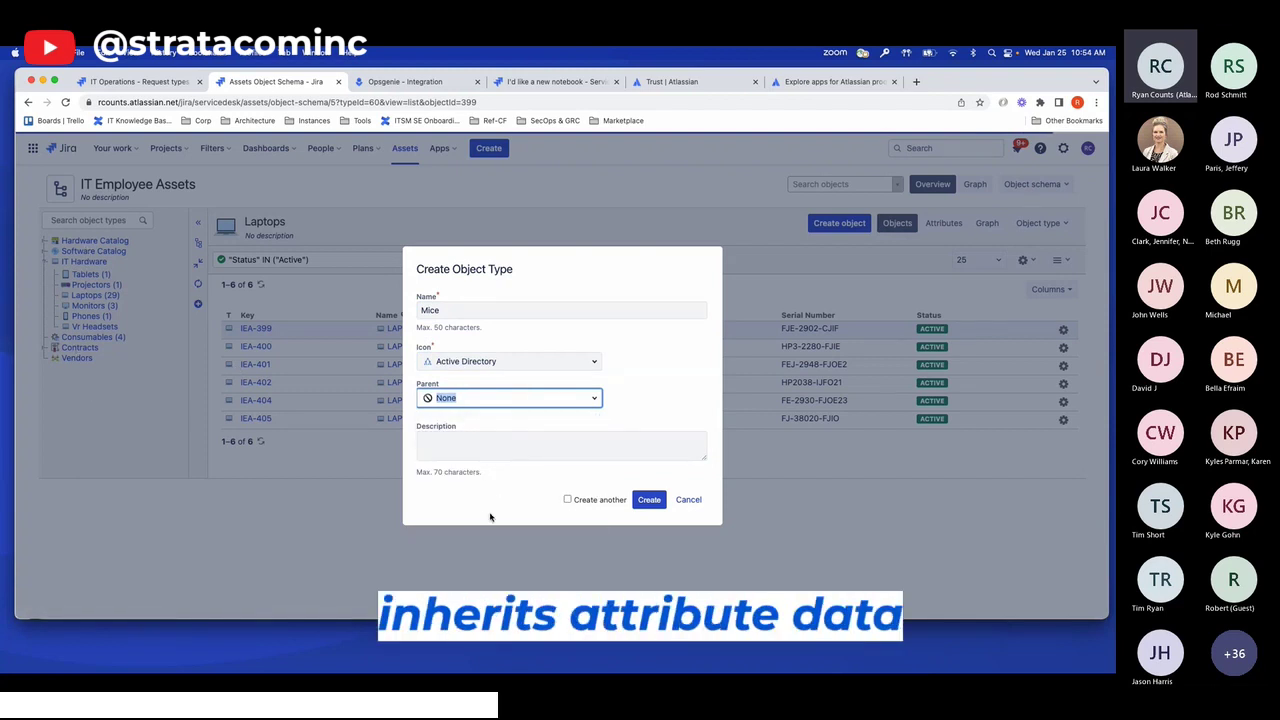
click(650, 500)
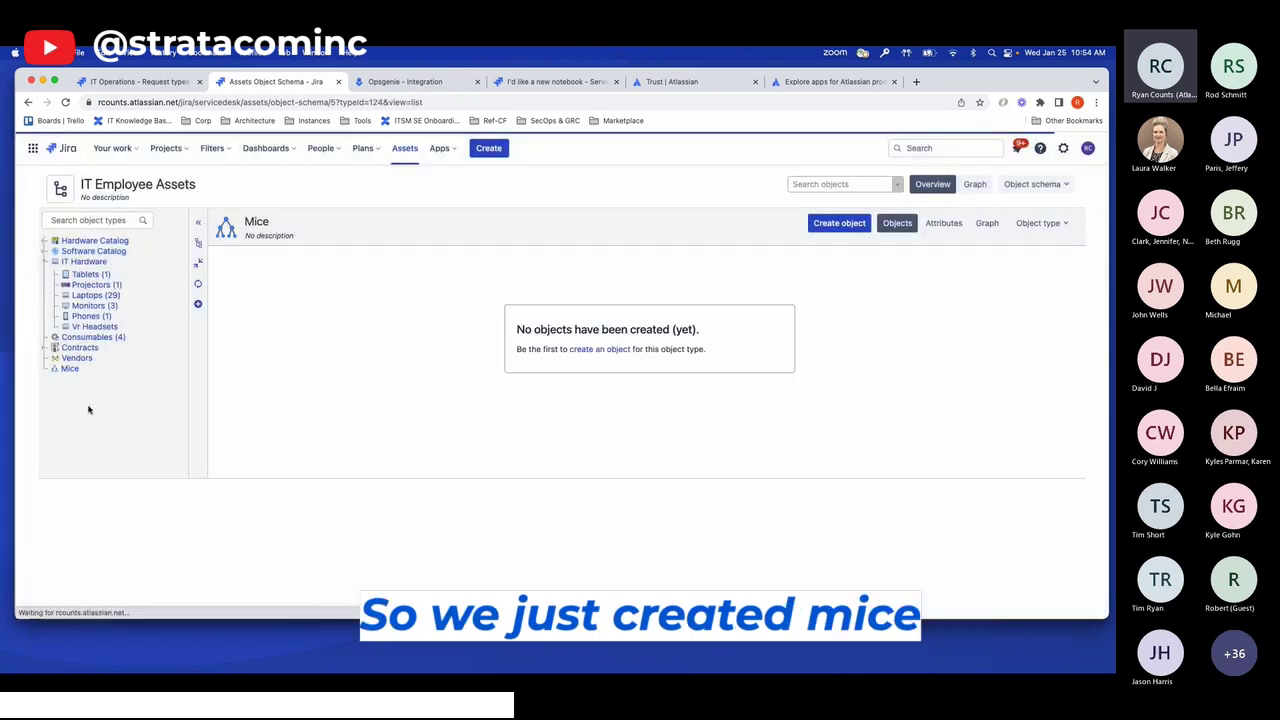
Add an attribute named My New Attribute to the Mice object type, with type Default and type value Textarea
click(943, 223)
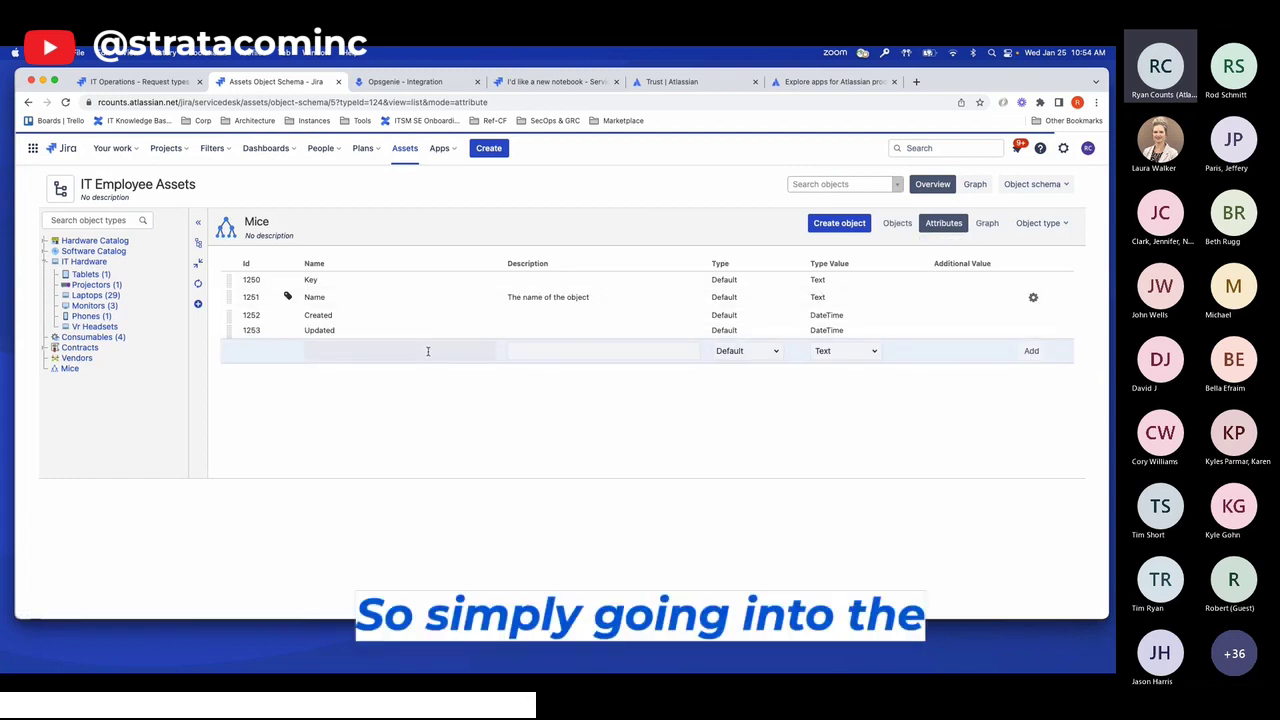
click(428, 350)
click(443, 398)
click(860, 352)
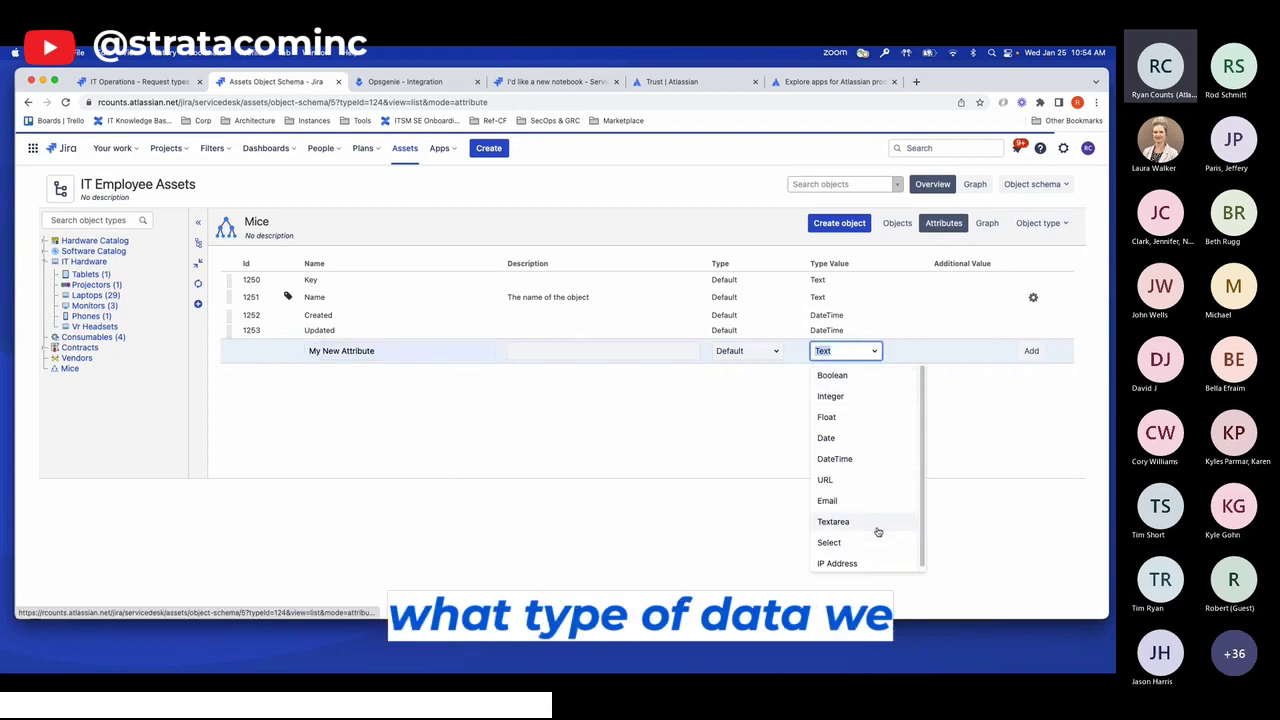
click(878, 522)
click(1032, 352)
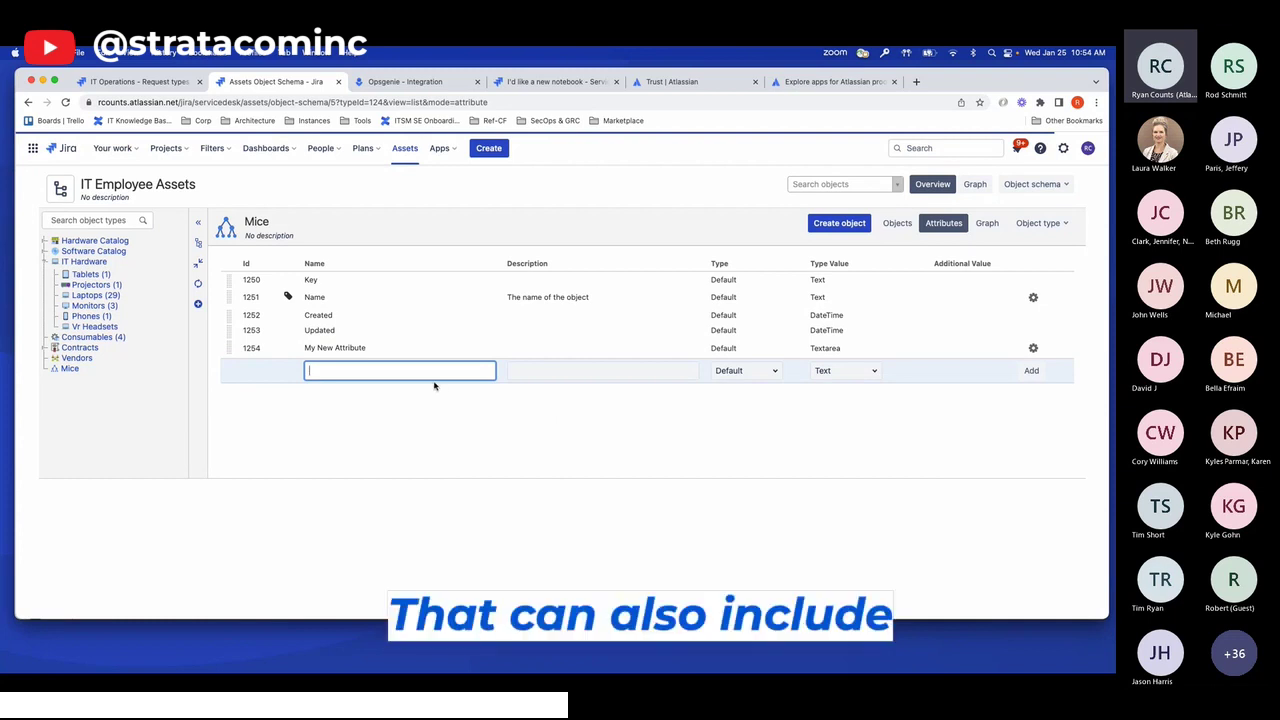
Add an attribute named laptop to Mice with type Object, referencing the Laptops object type with the preset Dependency reference
text(laptop)
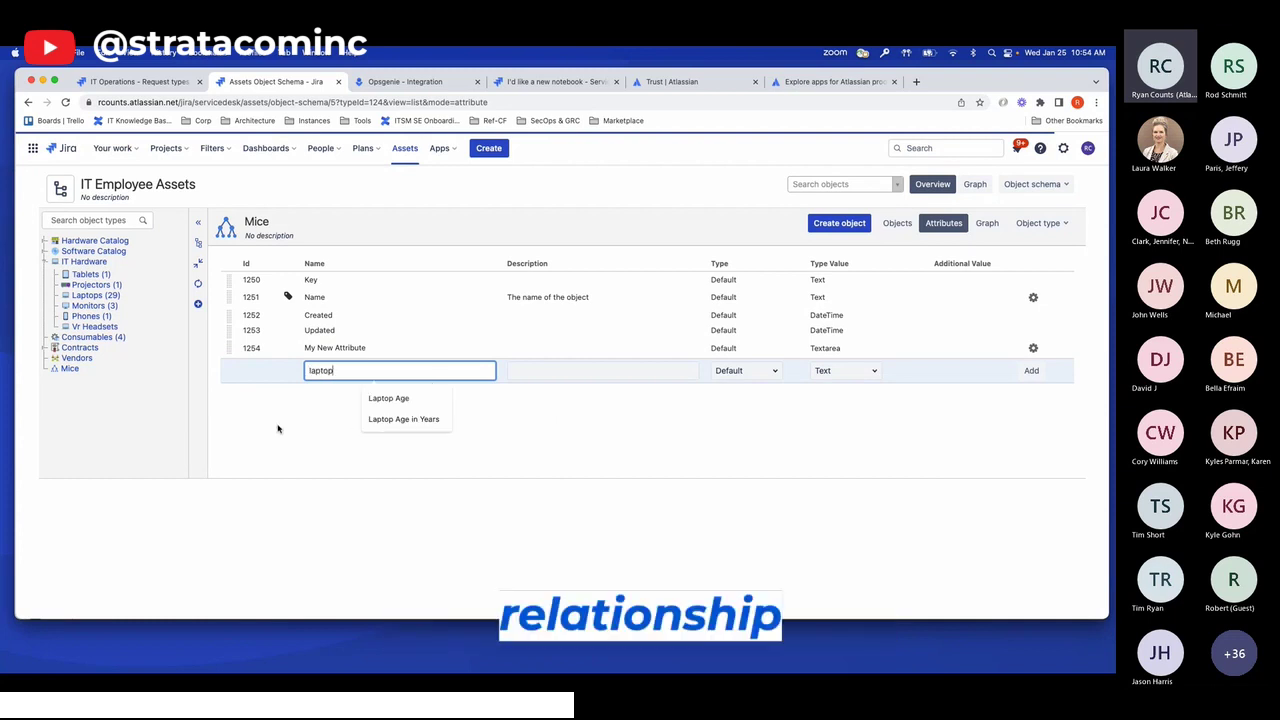
click(277, 429)
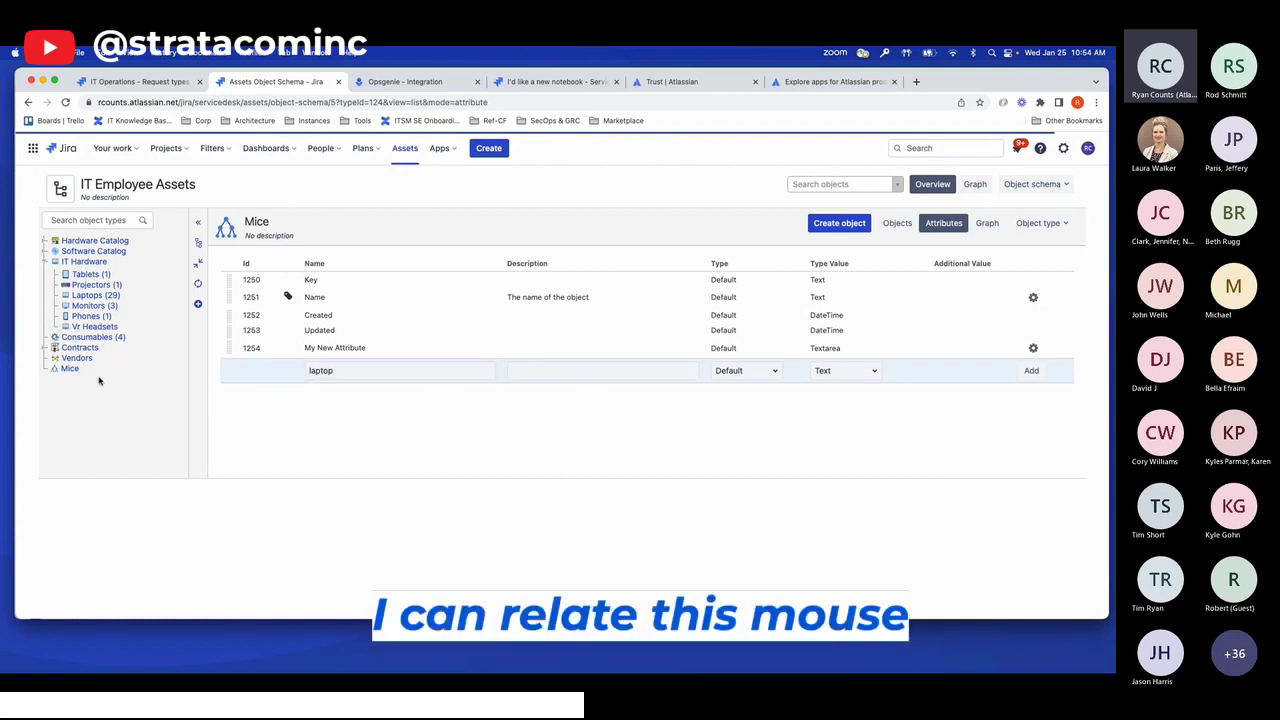
click(774, 373)
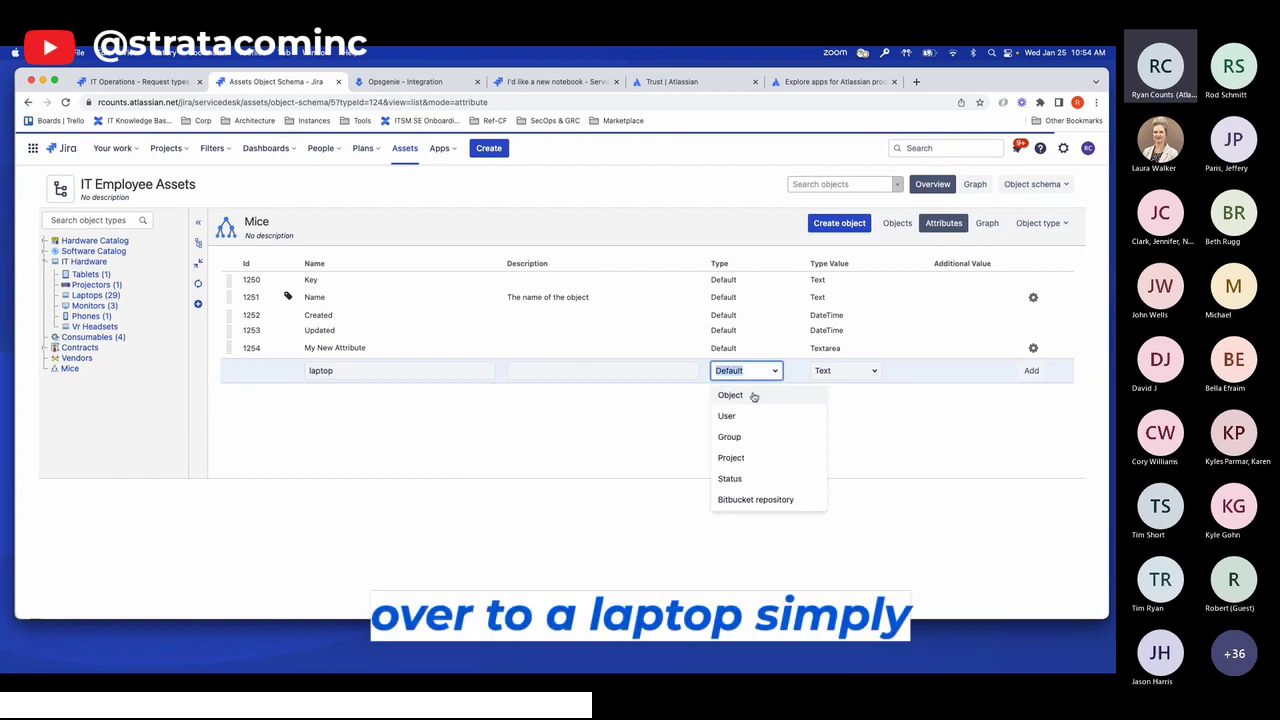
click(747, 398)
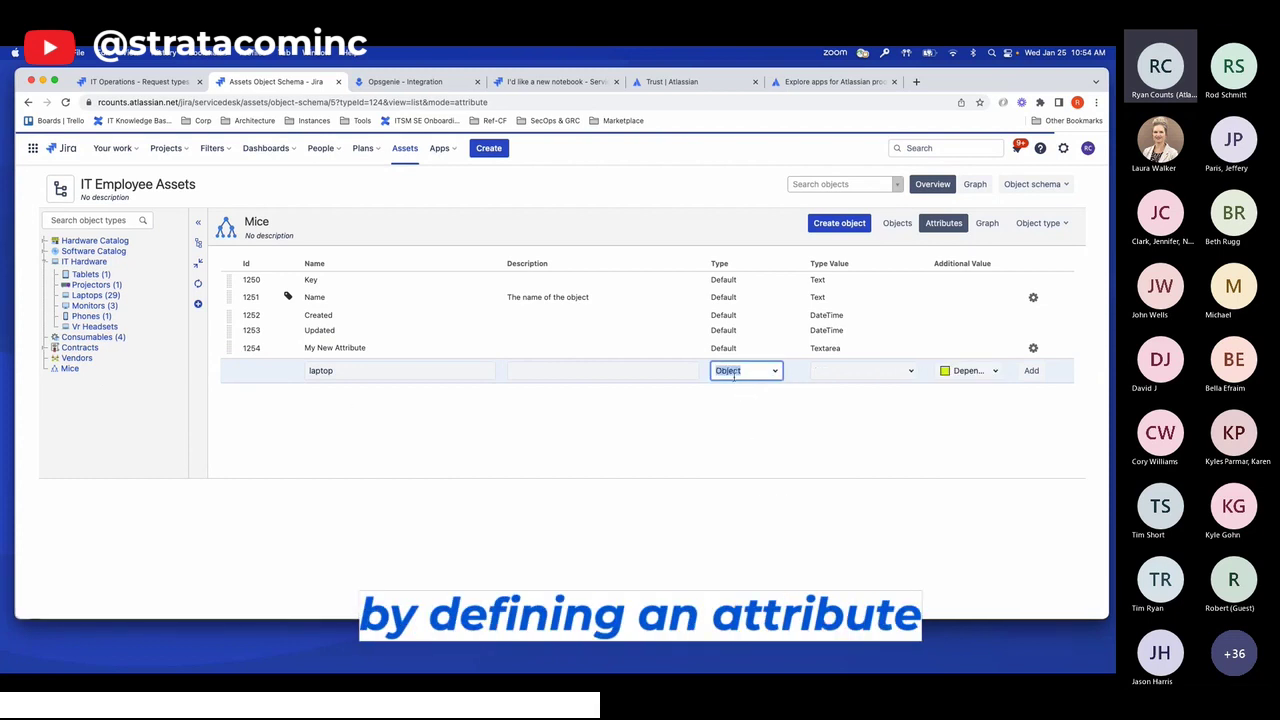
click(860, 371)
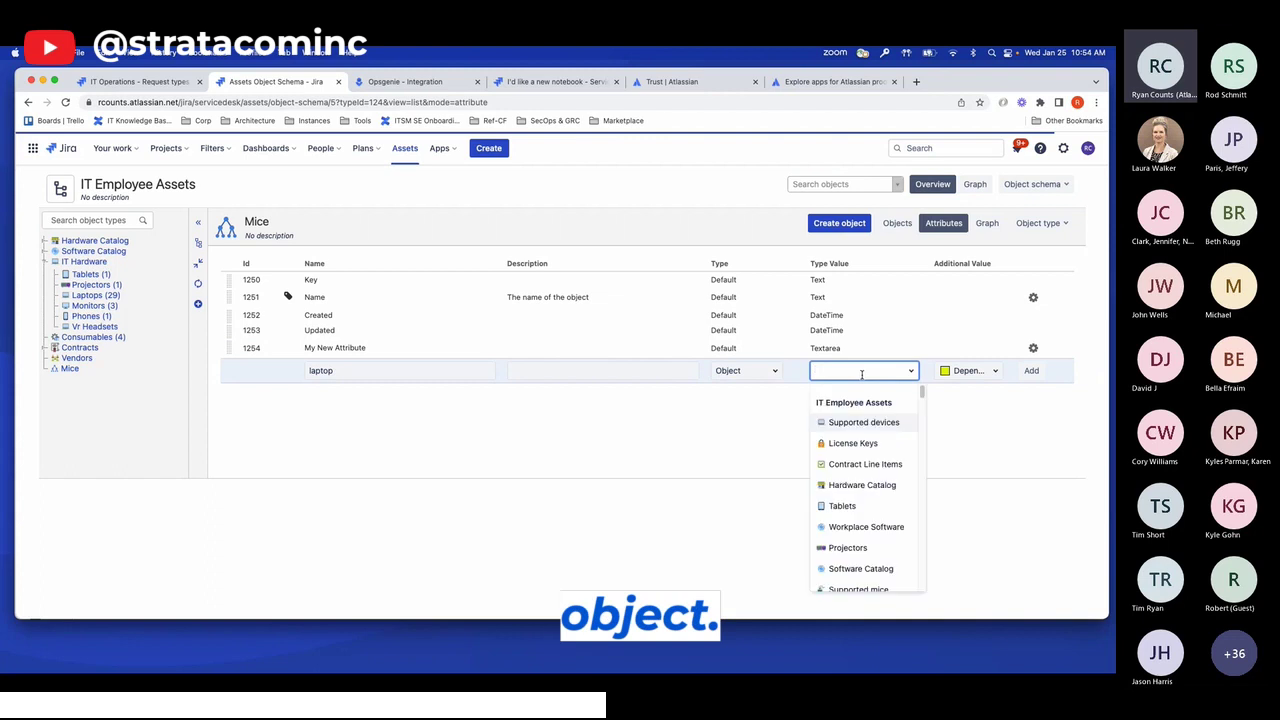
text(laptop)
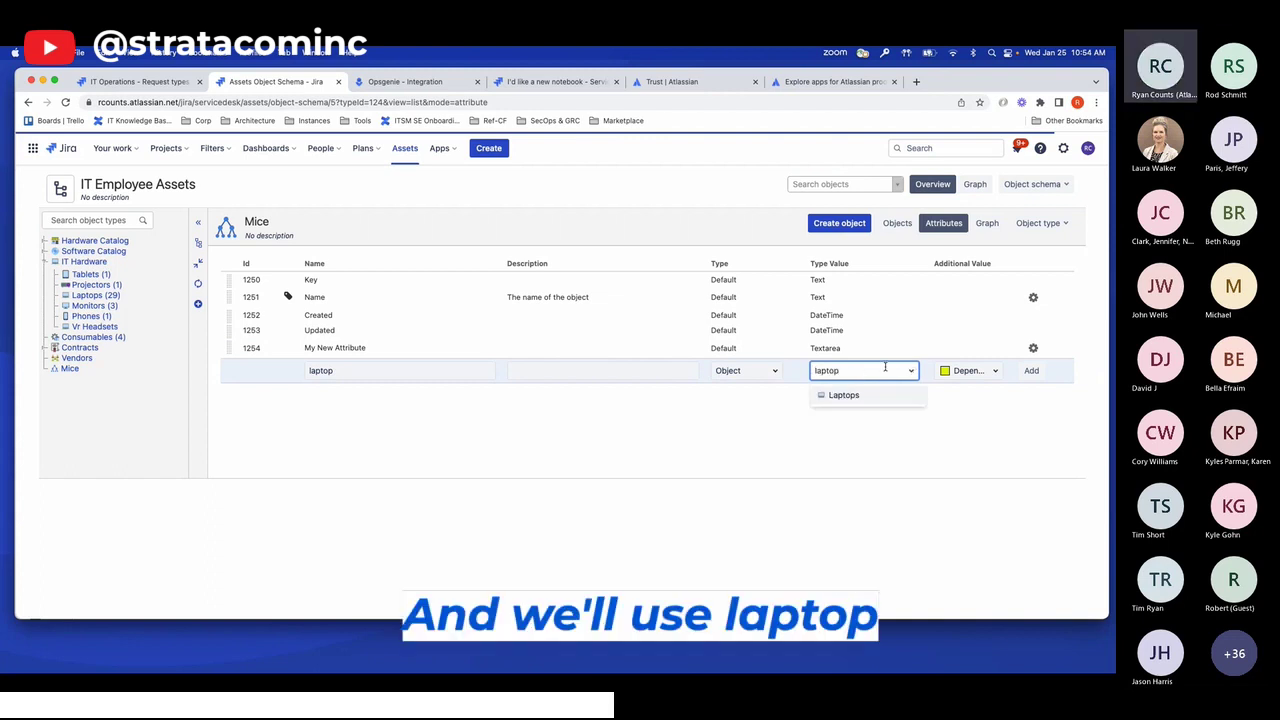
click(850, 394)
click(996, 371)
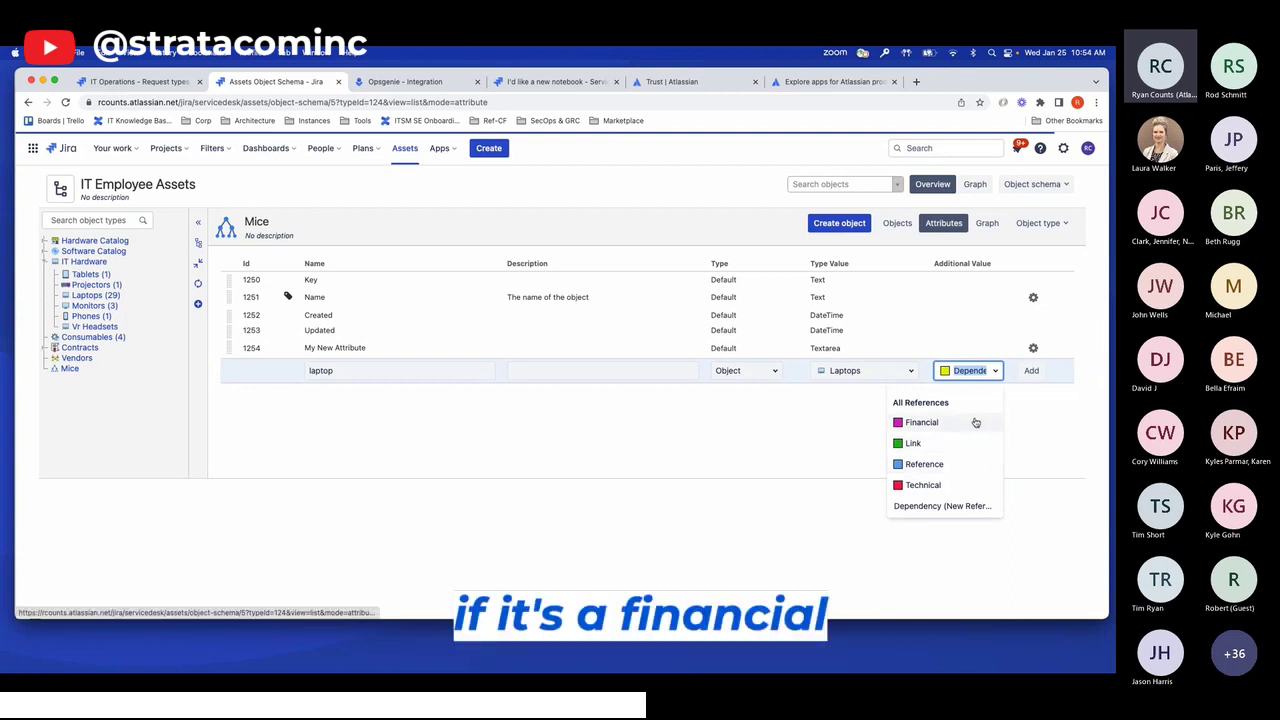
click(1048, 421)
click(1031, 370)
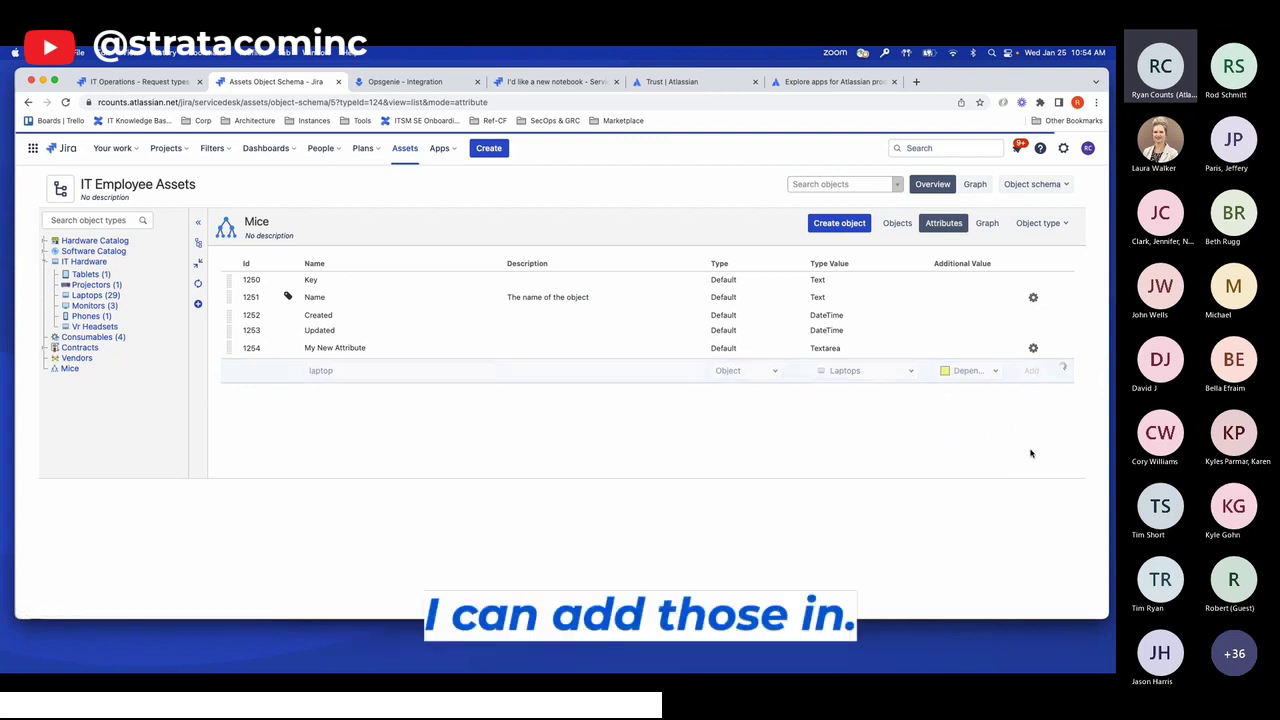
Create a Mice object named Logitech and link its laptop attribute to the ITS-121 pending purchase laptop
click(896, 222)
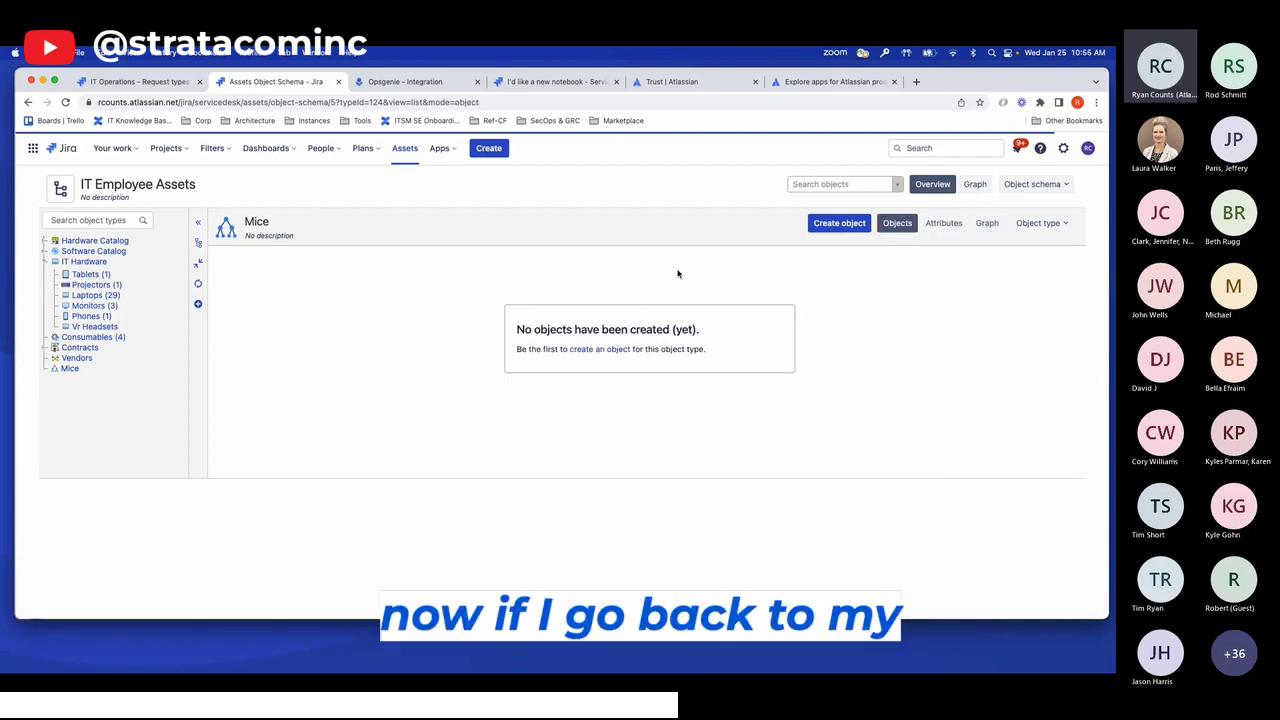
click(848, 224)
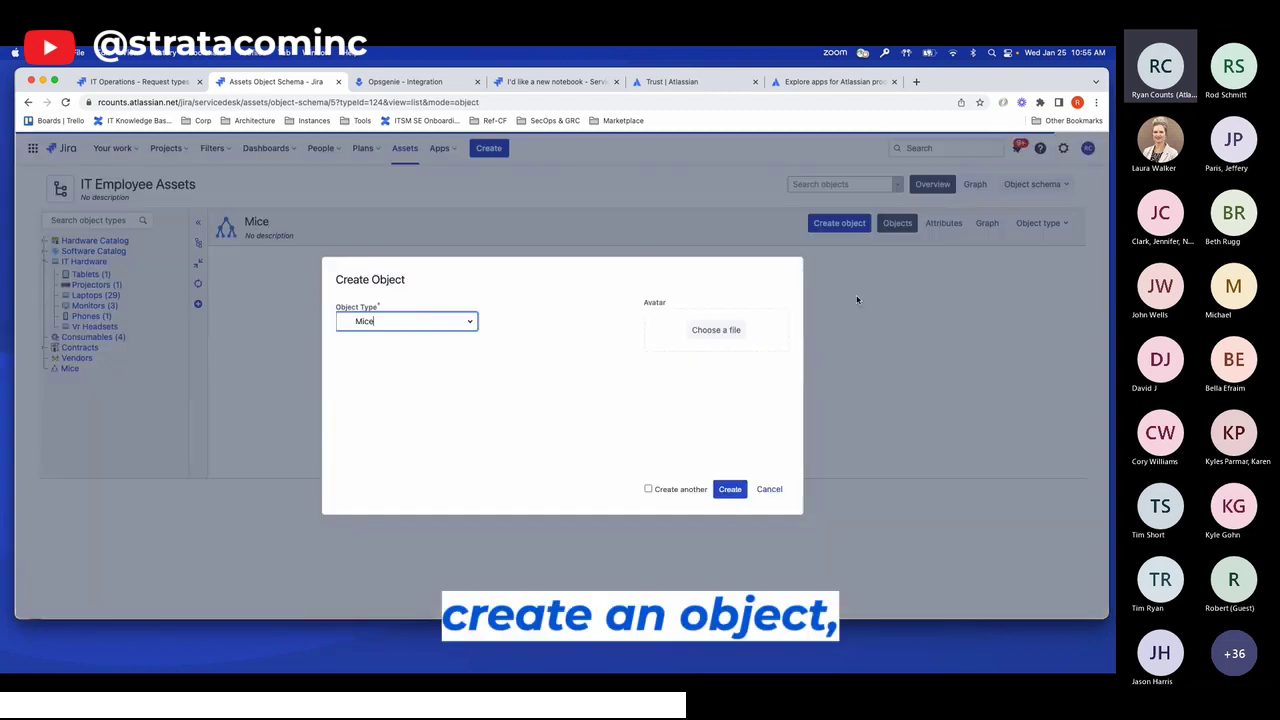
text(Lo)
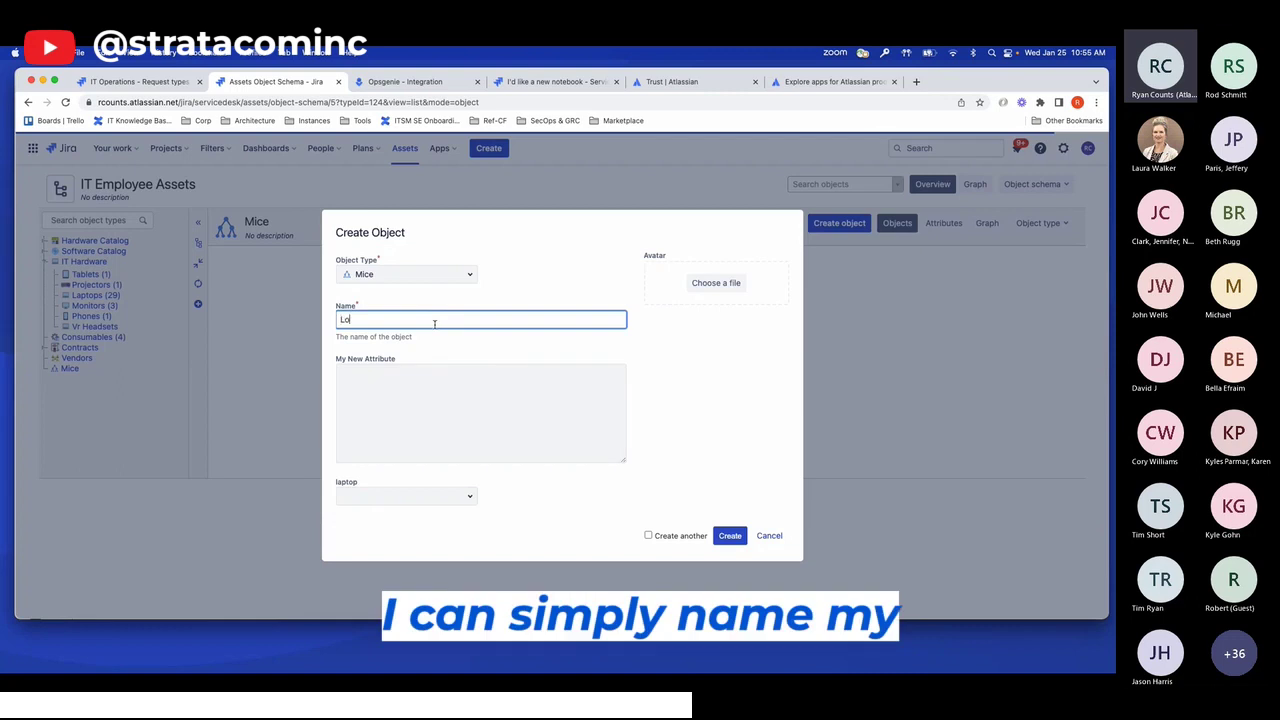
text(gitech)
key(Tab)
click(463, 496)
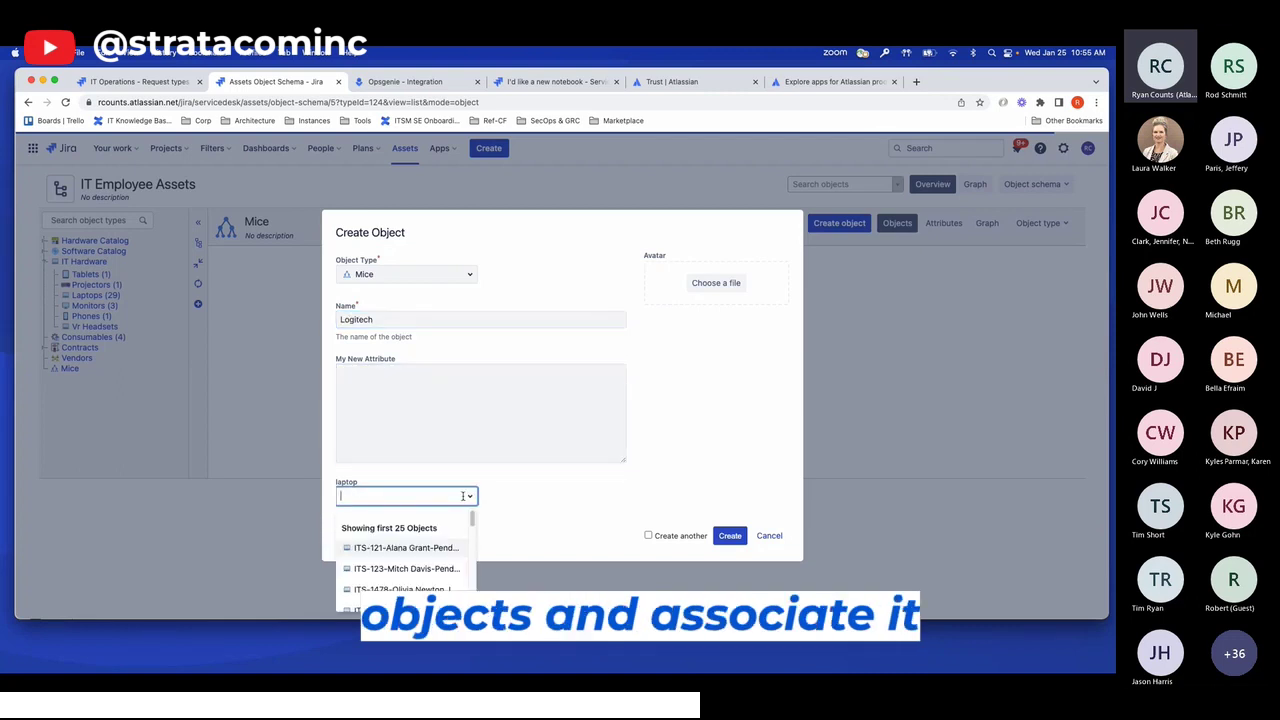
click(460, 552)
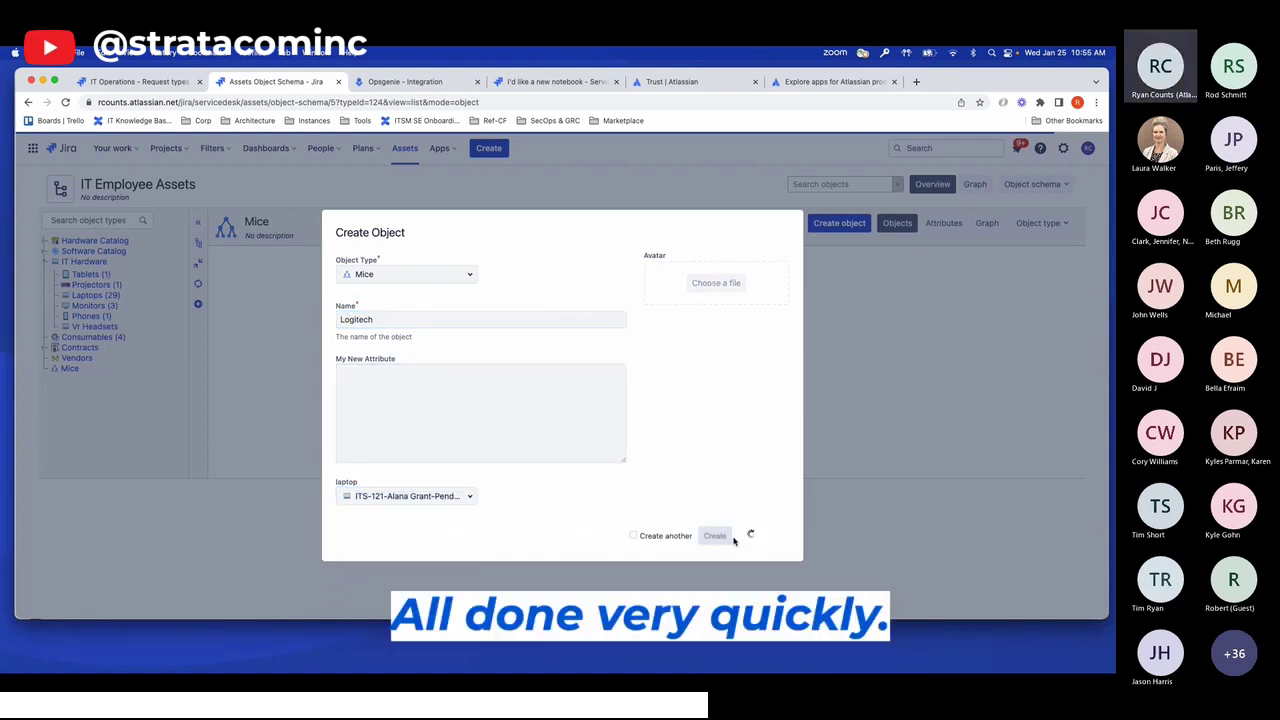
click(730, 535)
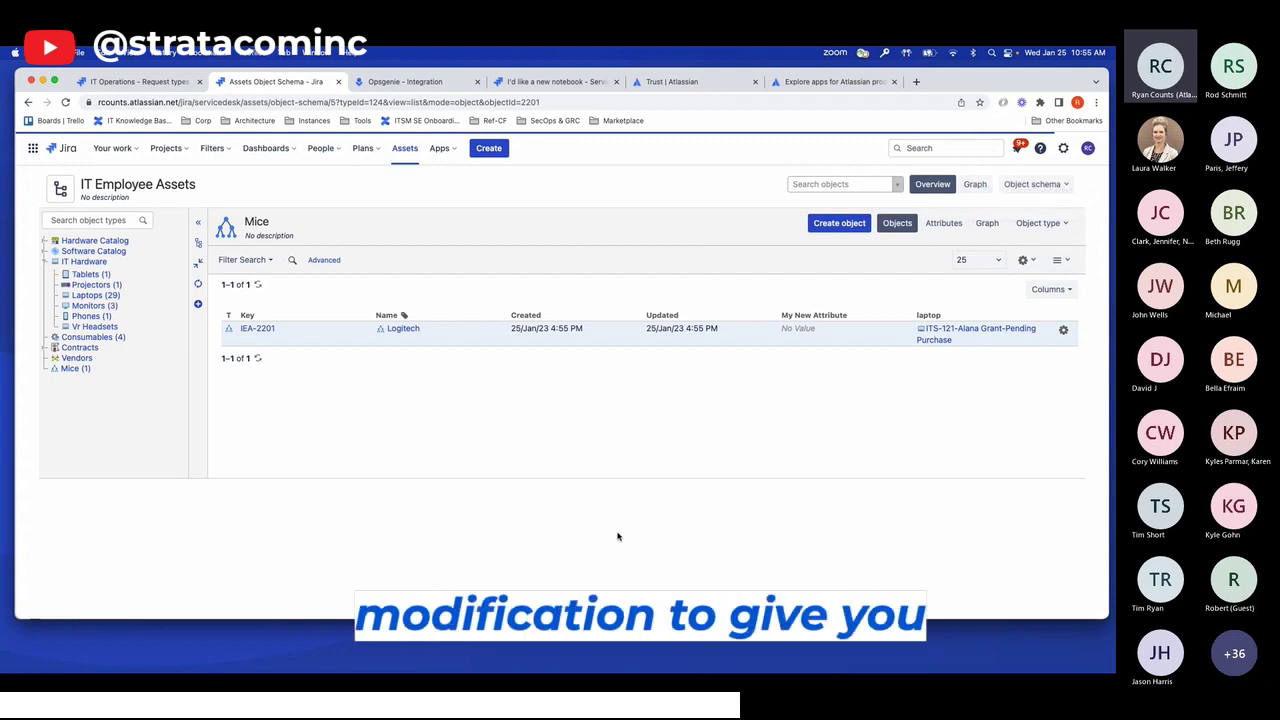
Go back to the object schema overview and open the Application object type in the Insight Discovery schema
click(403, 150)
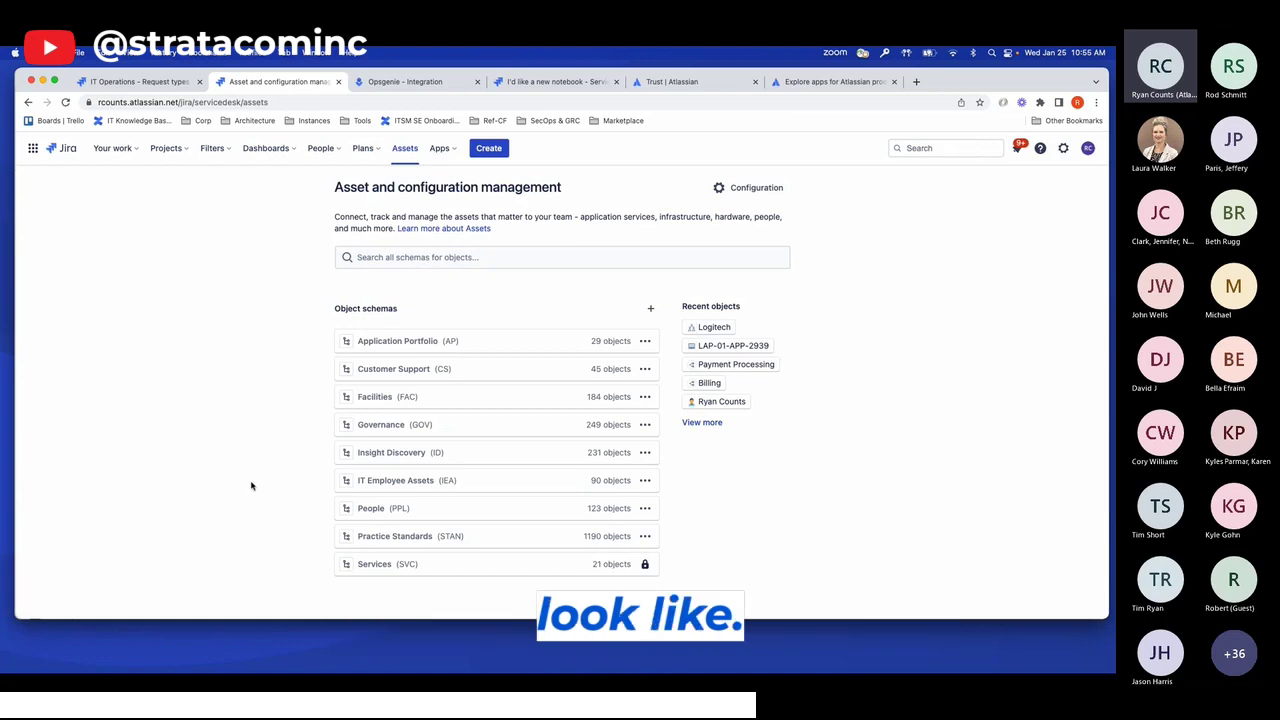
click(396, 455)
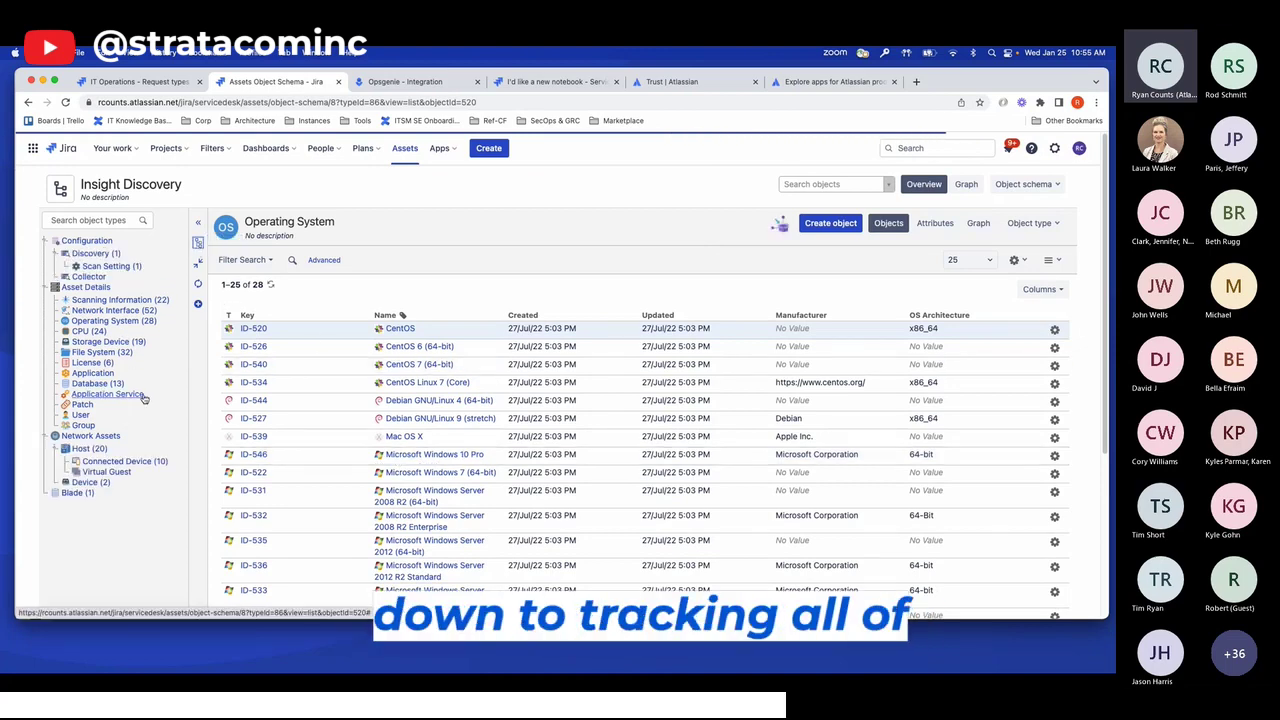
click(93, 373)
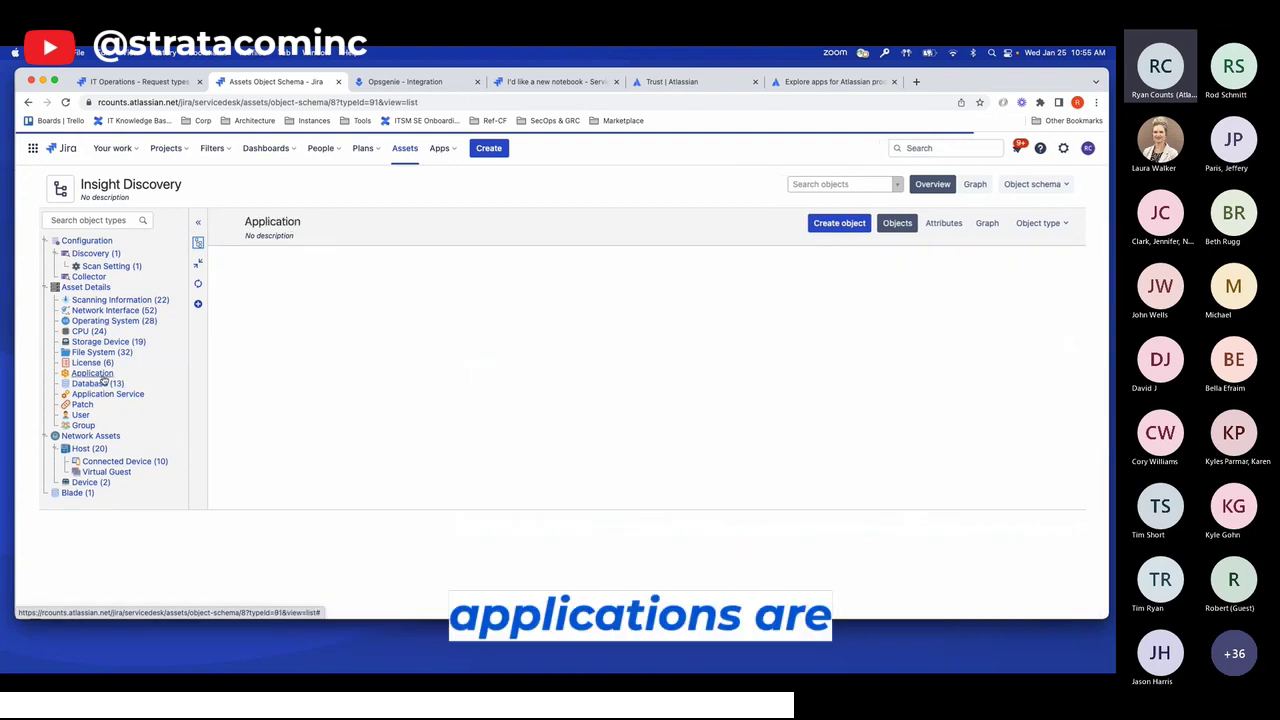
Review the License, Operating System and Database objects in the Insight Discovery schema and return to the object schema overview
click(100, 363)
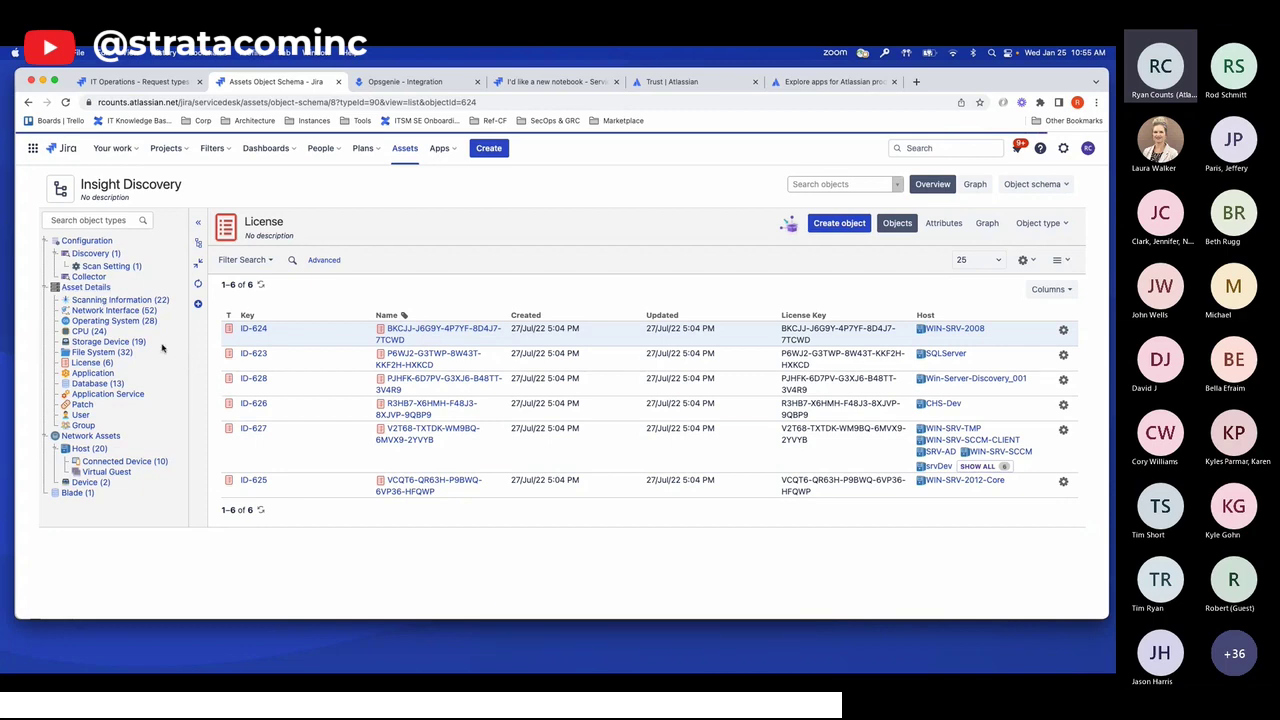
click(124, 324)
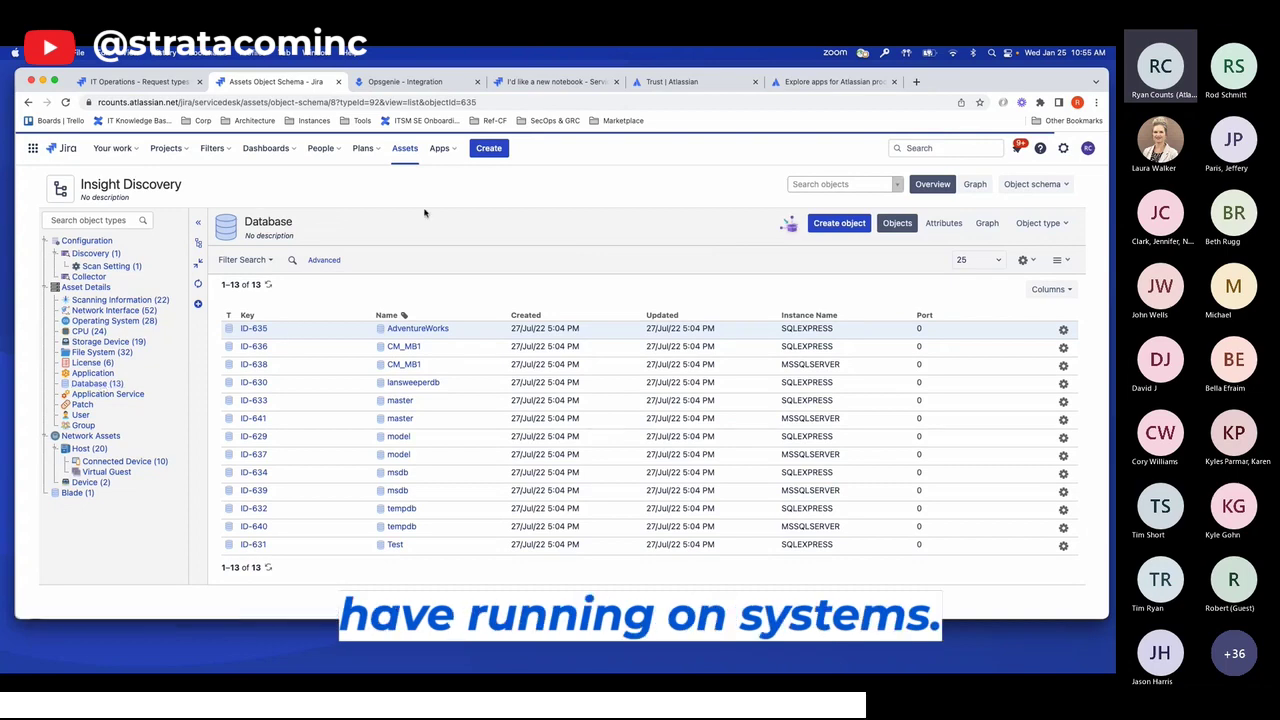
click(405, 149)
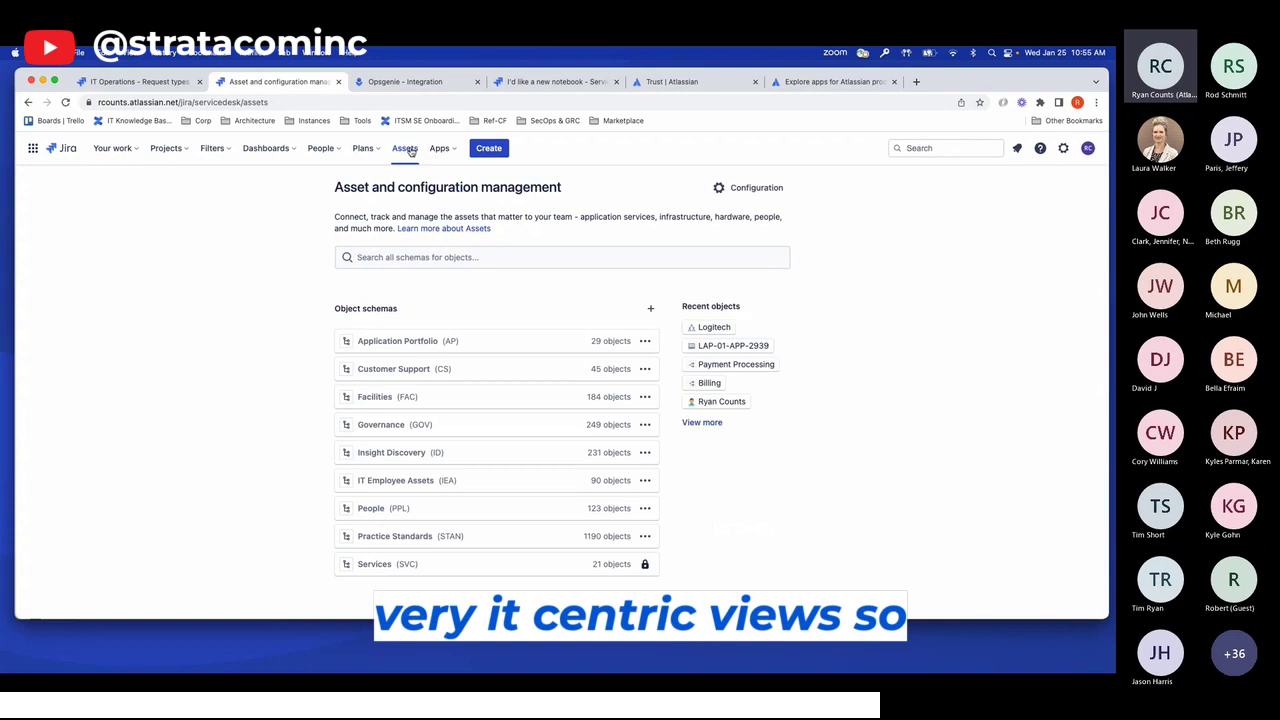
Open the Customer Support schema and view the details of the Juneau Express Freight company object
click(407, 372)
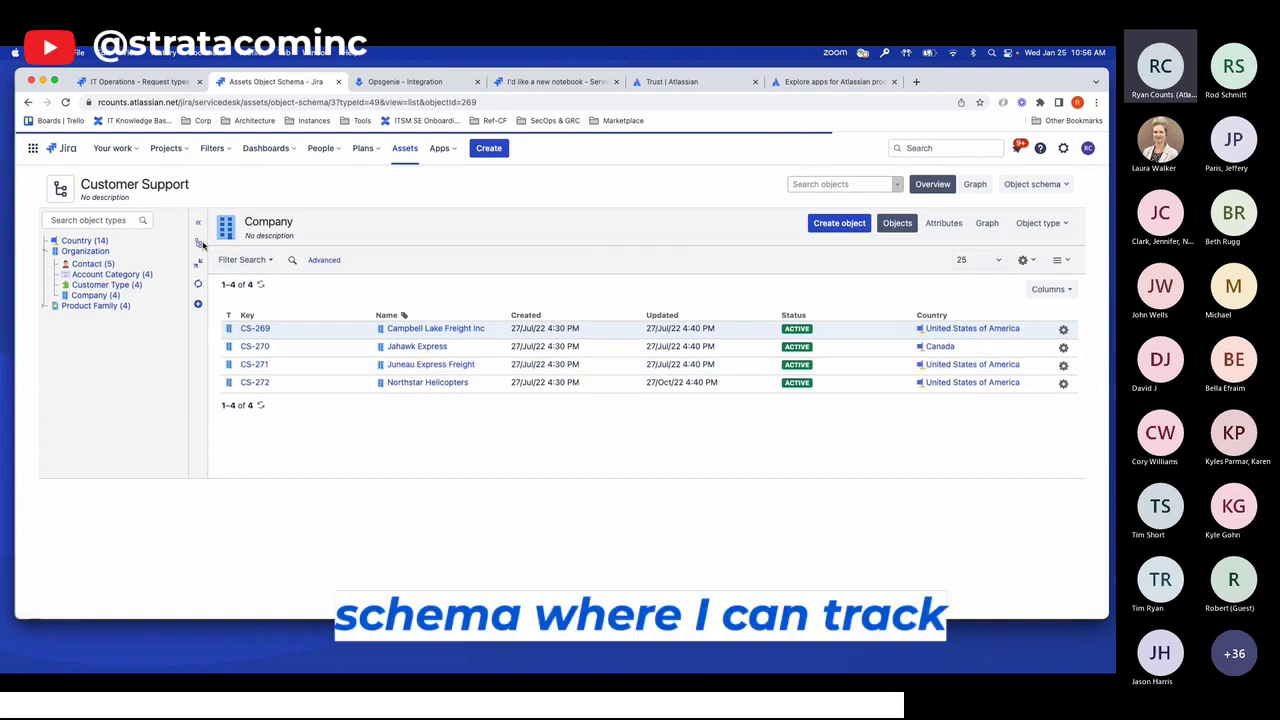
click(90, 306)
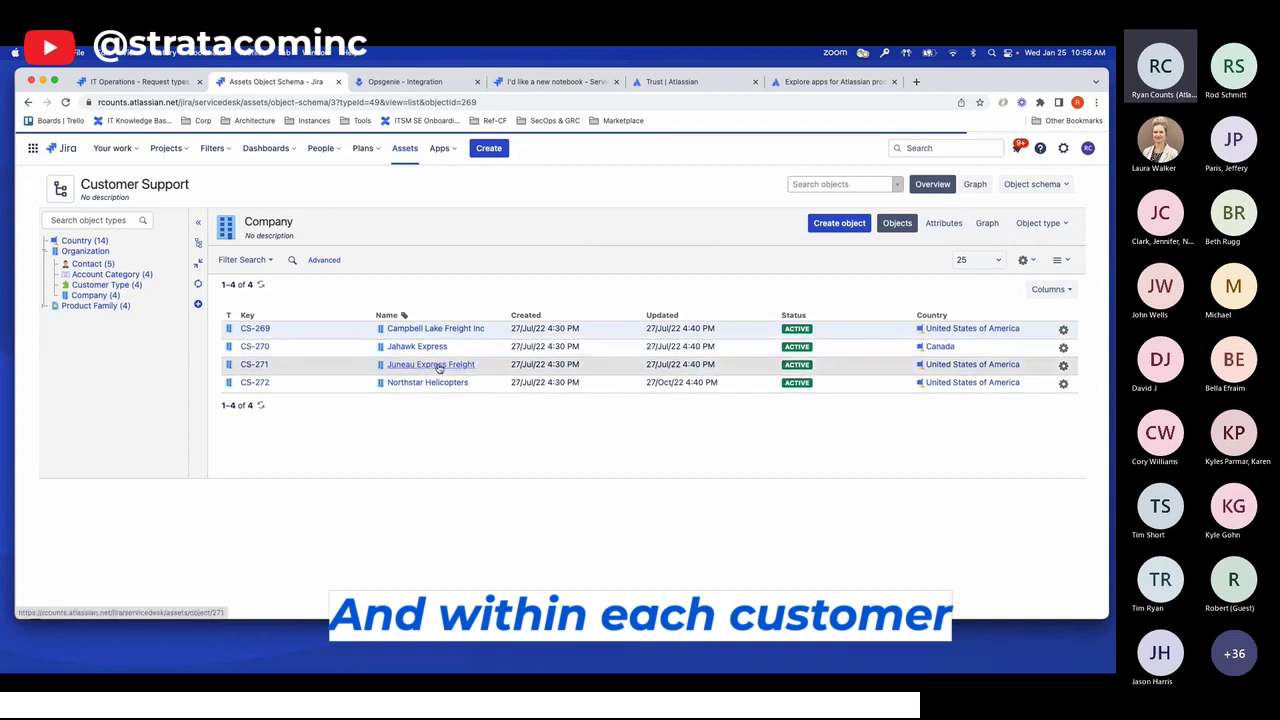
click(438, 366)
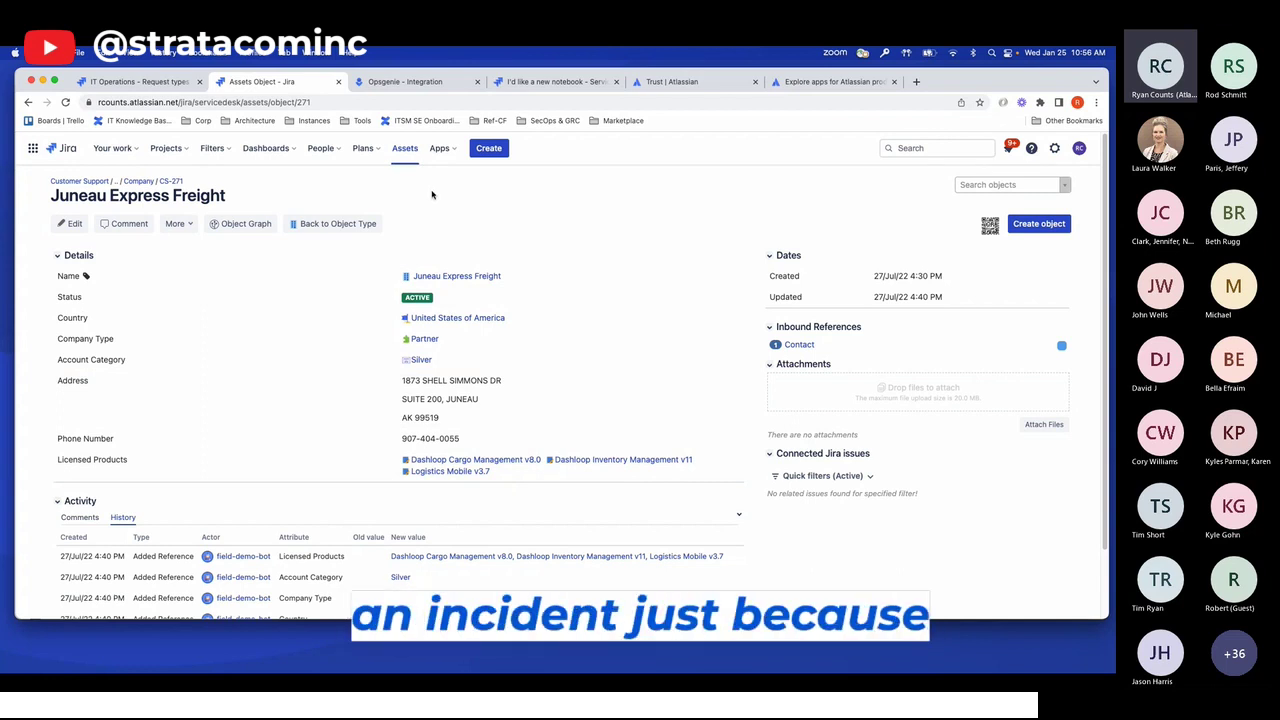
Return to the object schema overview and open the import settings in the Insight Discovery schema's configuration
click(408, 152)
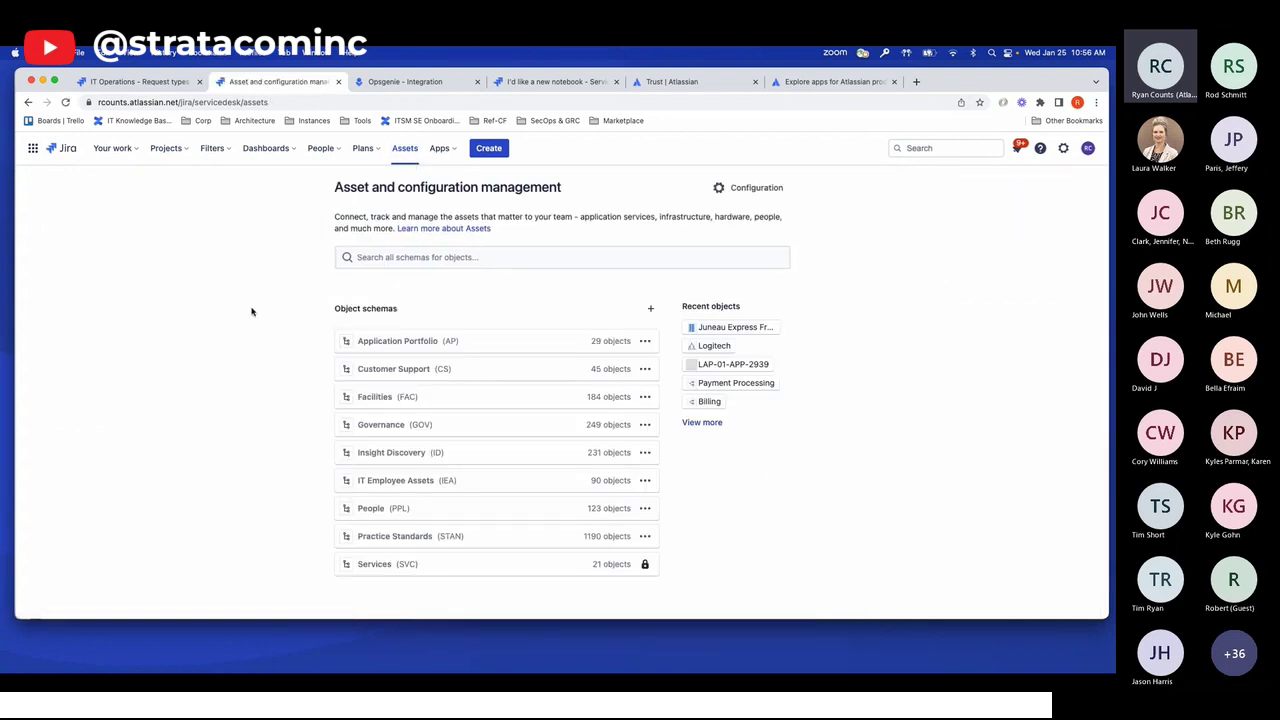
click(645, 453)
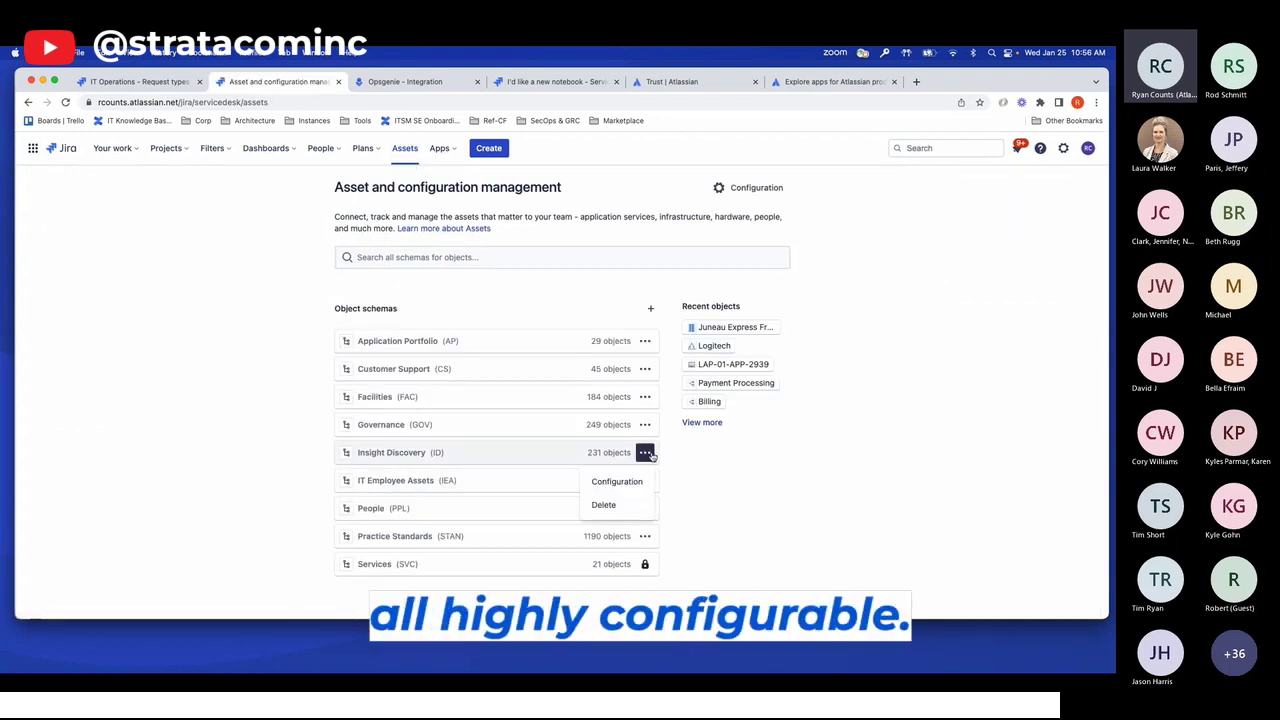
click(628, 481)
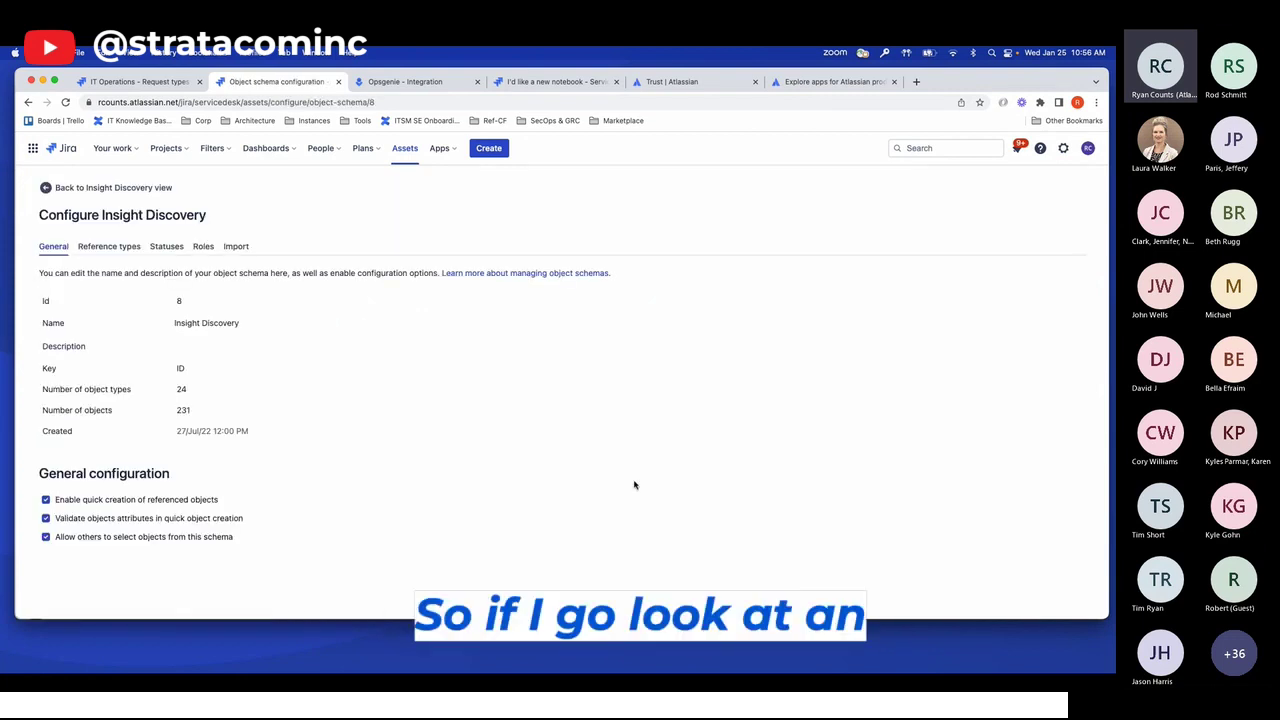
click(233, 247)
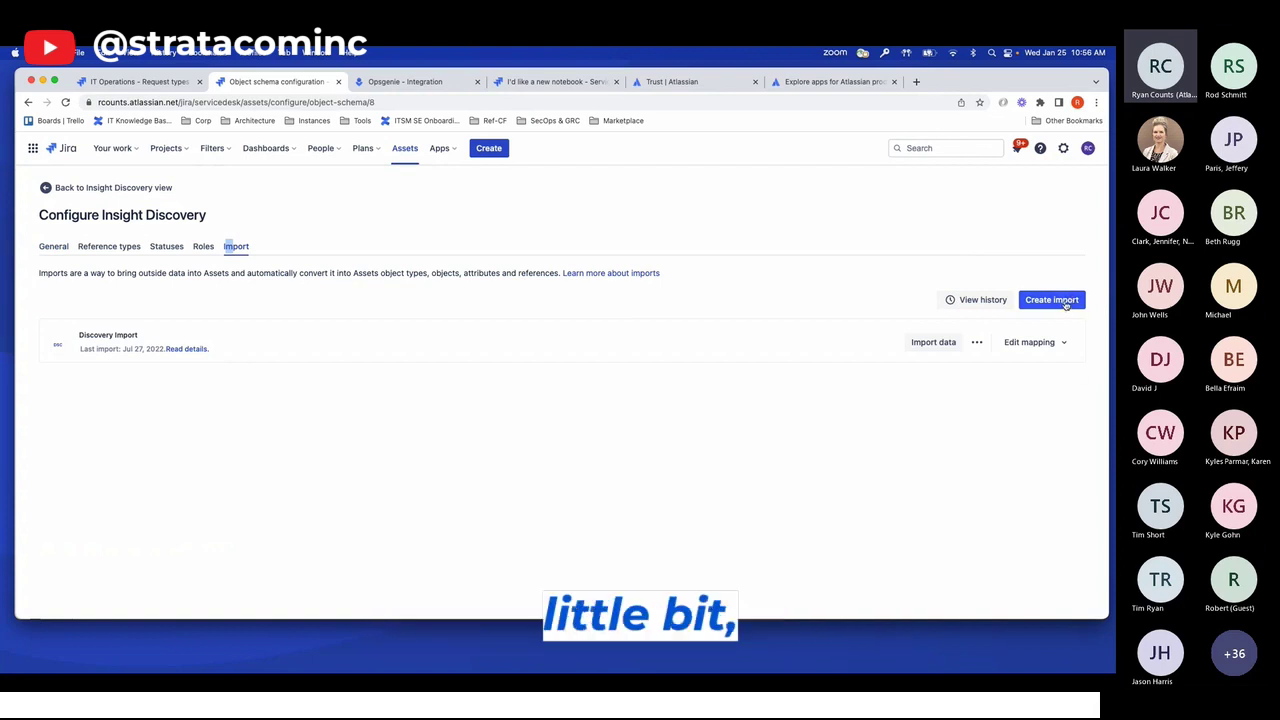
Start a new CSV import, review its structure options, and go back without creating the import
click(1066, 302)
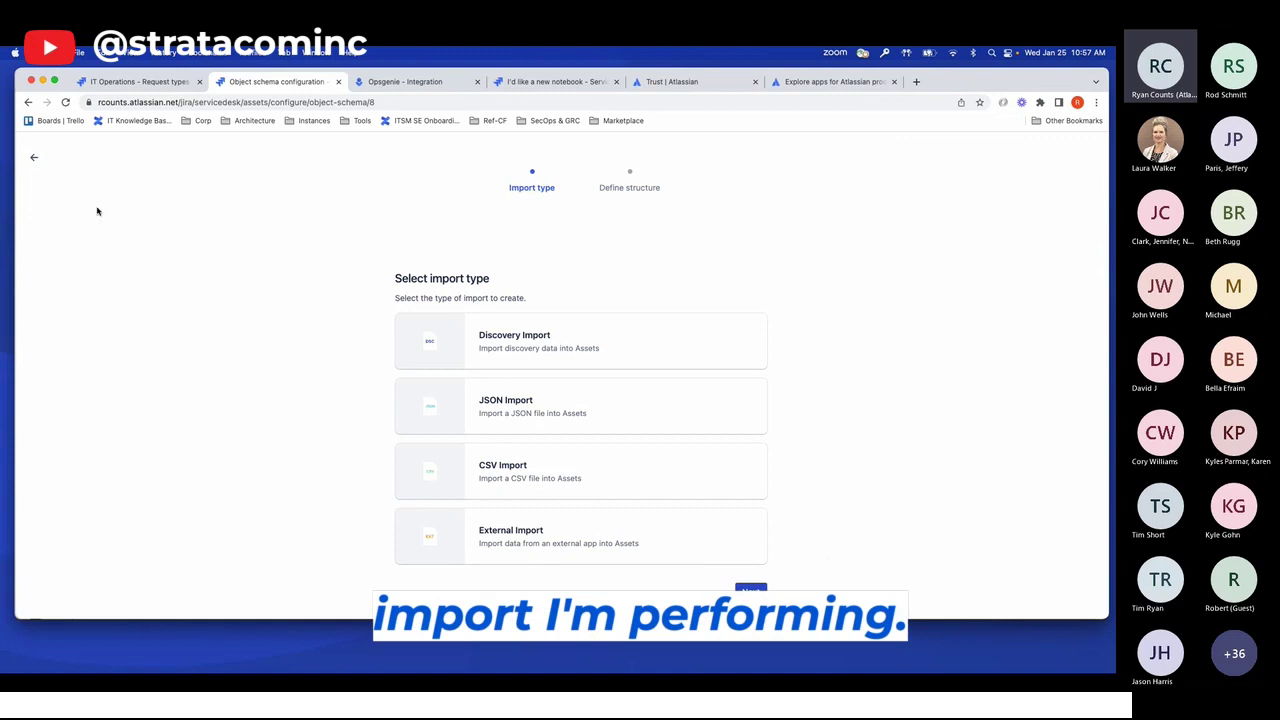
click(685, 485)
click(750, 590)
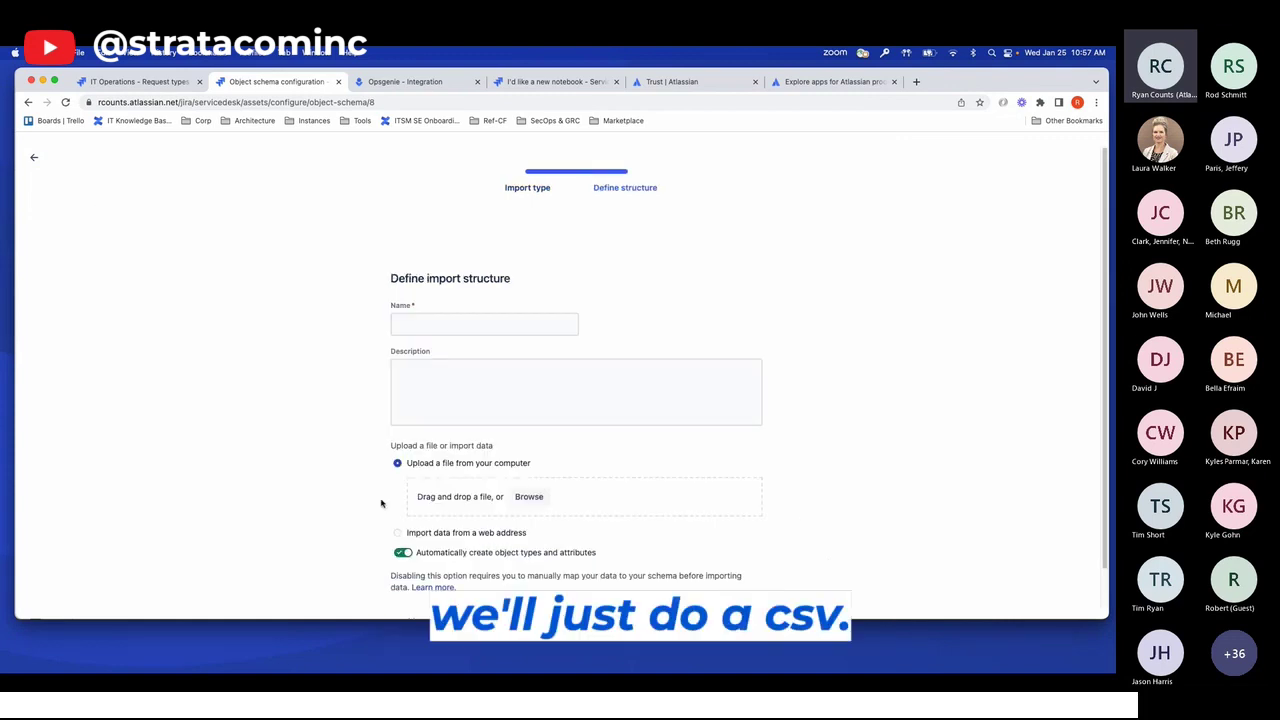
scroll(476, 516, down, 1)
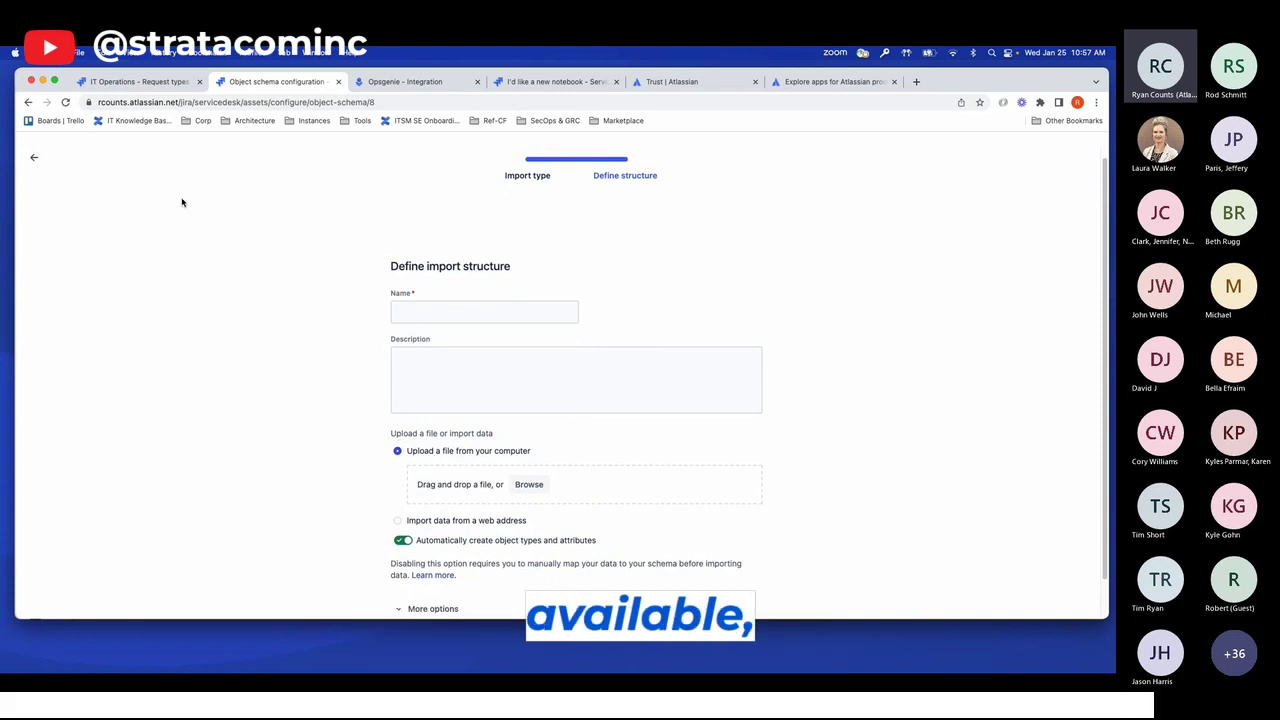
click(32, 158)
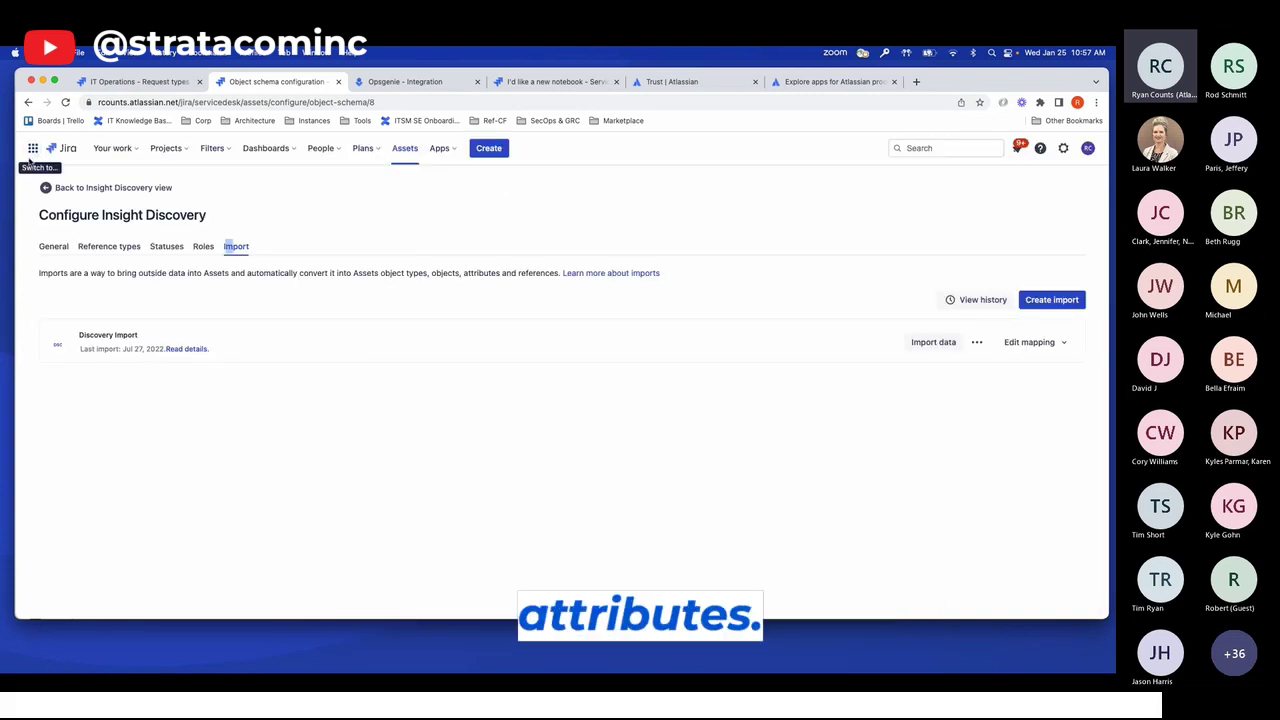
Expand the Discovery Import mapping and examine the Host object type's attribute mapping
click(1021, 344)
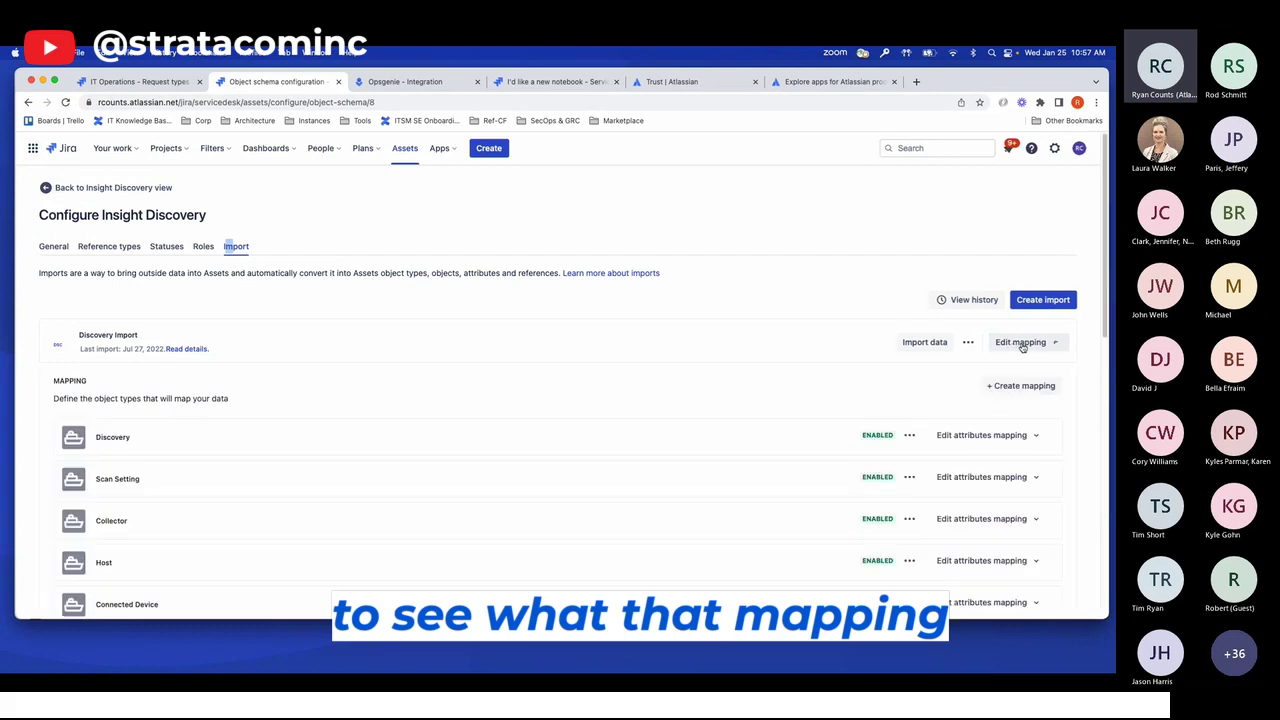
scroll(751, 428, down, 2)
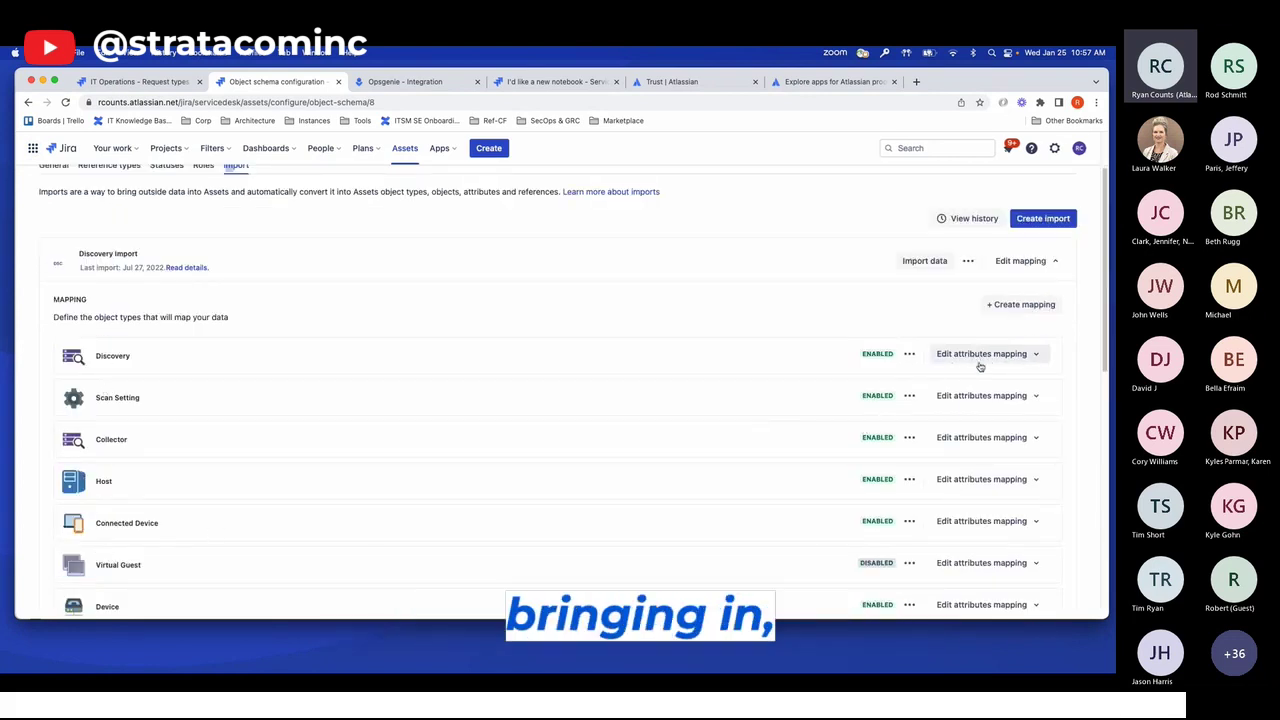
click(980, 480)
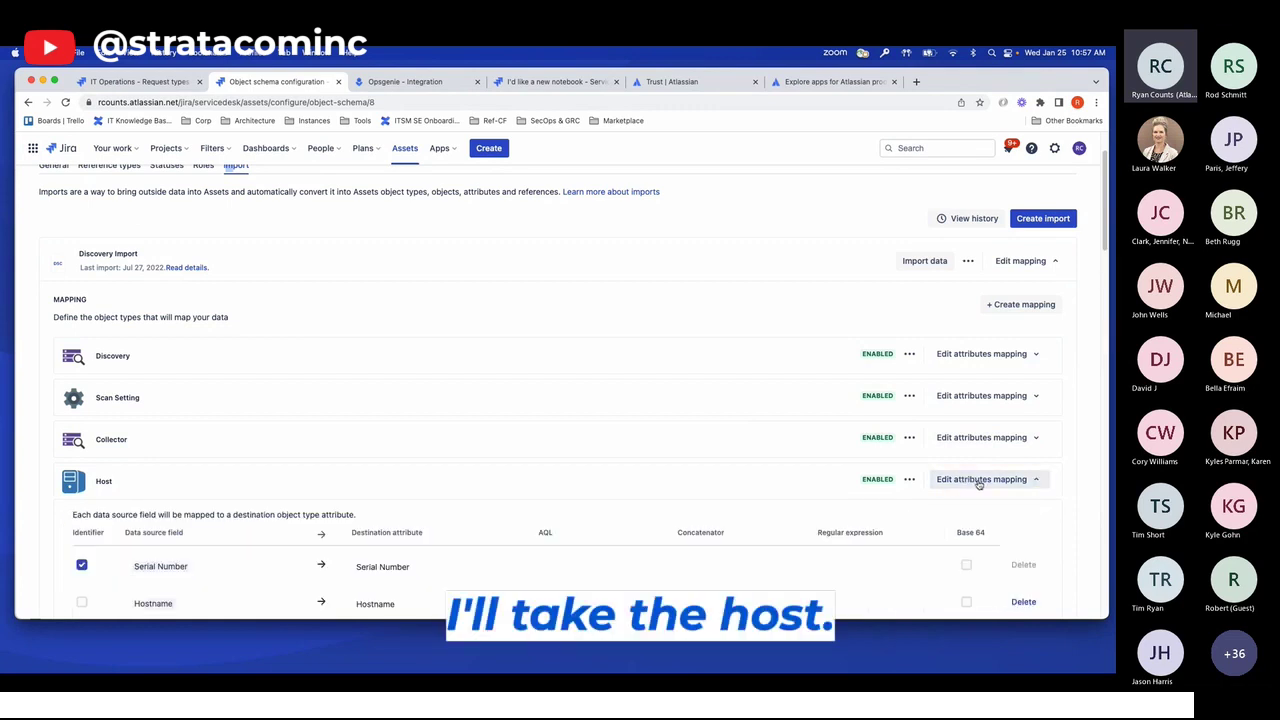
scroll(280, 449, down, 3)
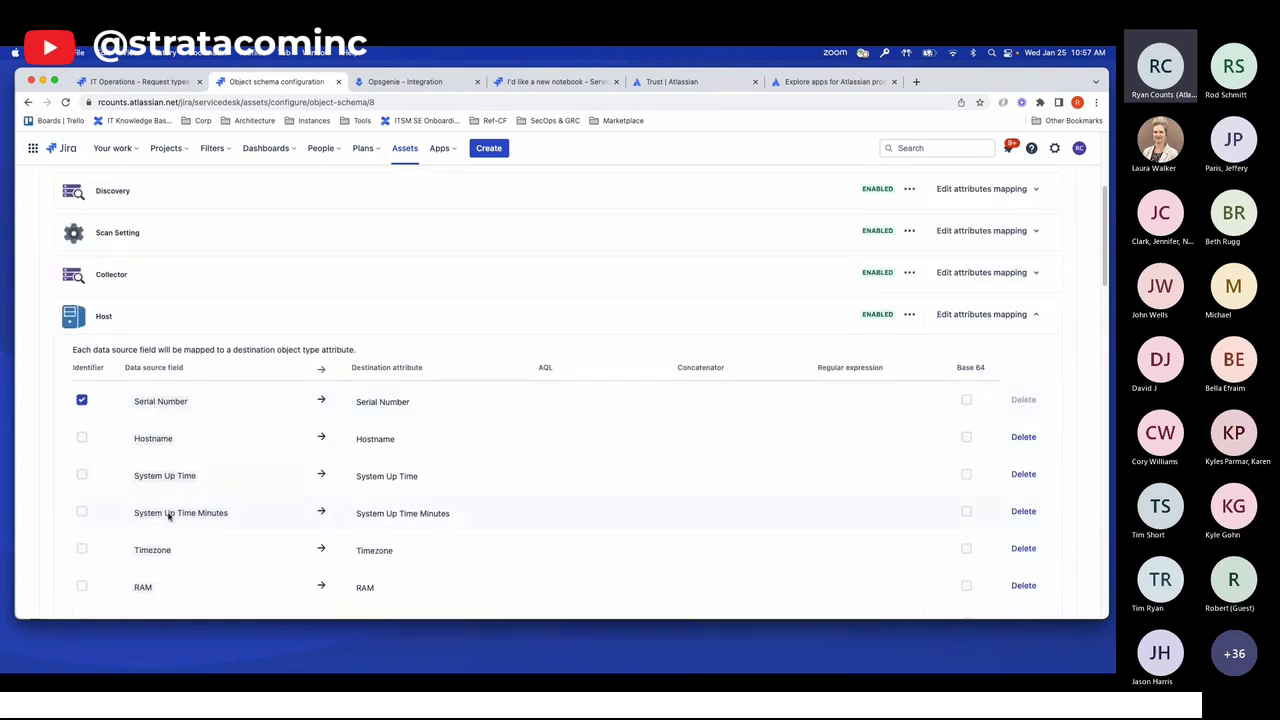
Set the destination attribute for the Host's Serial Number source field to CPUs
click(403, 402)
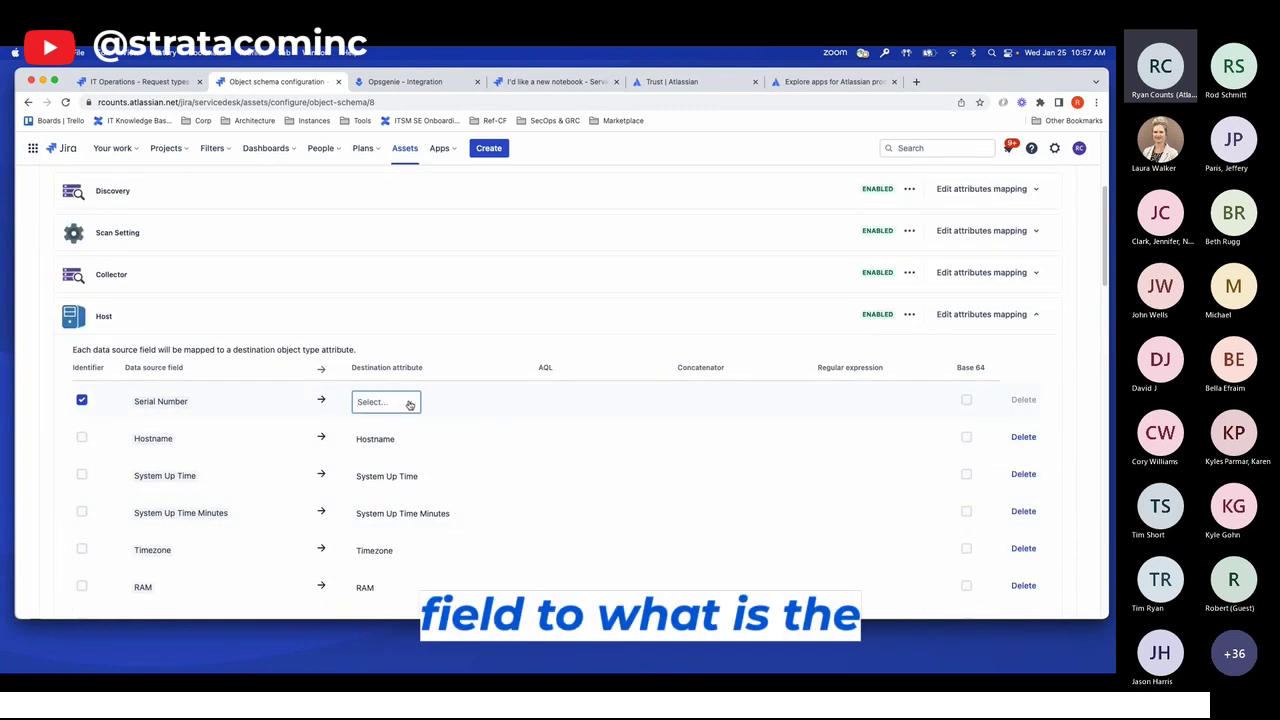
click(409, 404)
click(378, 512)
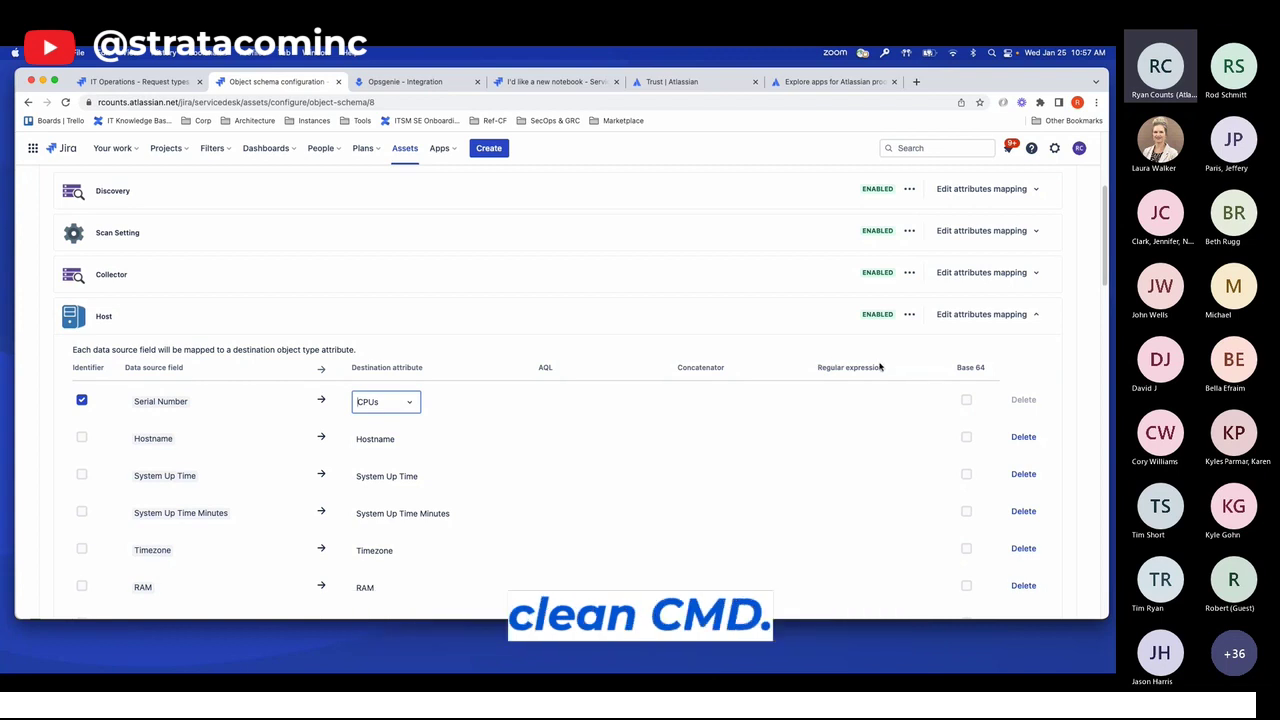
scroll(403, 200, up, 5)
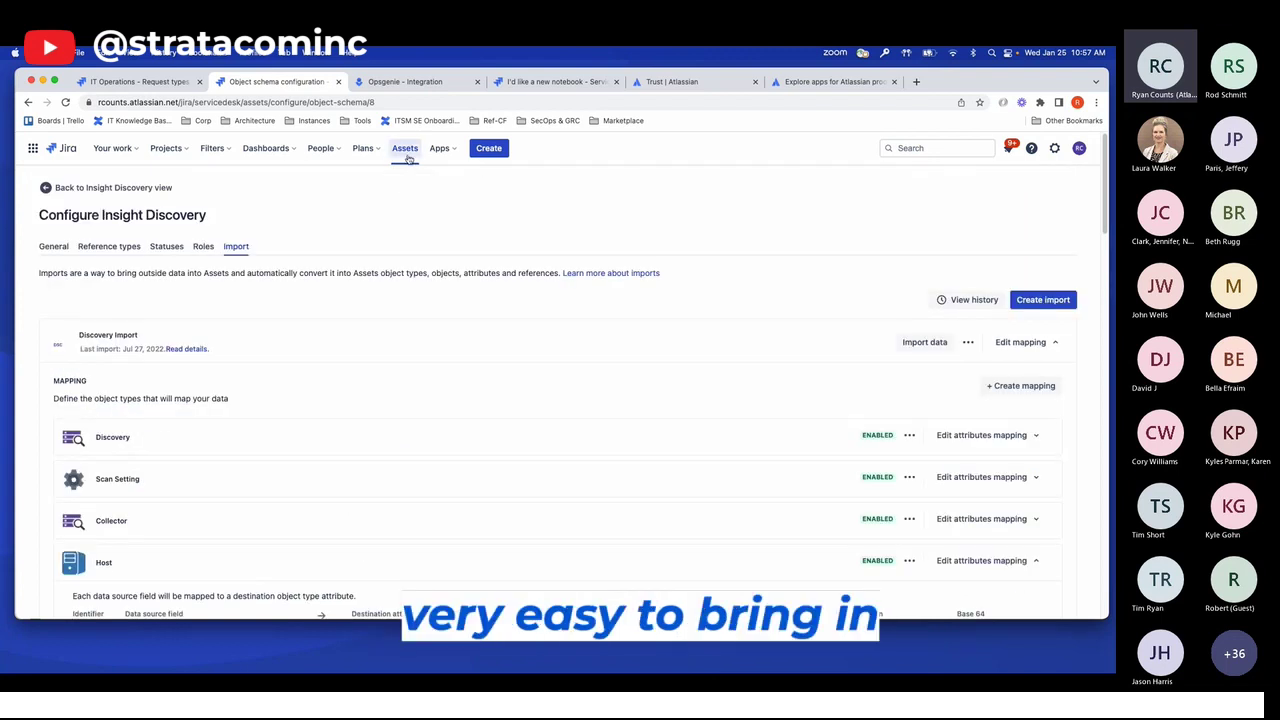